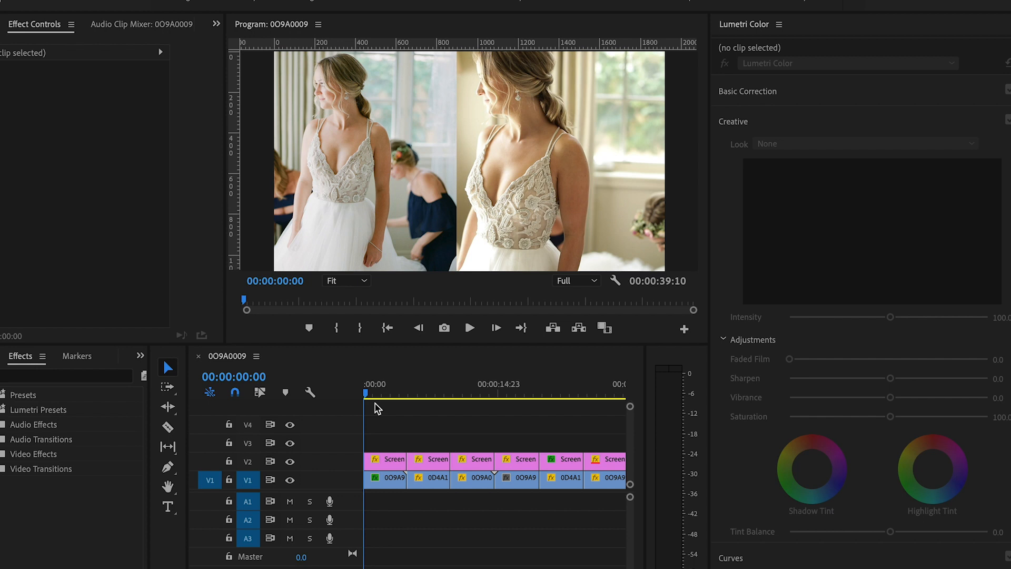
# Correct the white balance of the first V1 clip to temperature -30.4 and tint 3.0.
pyautogui.click(388, 478)
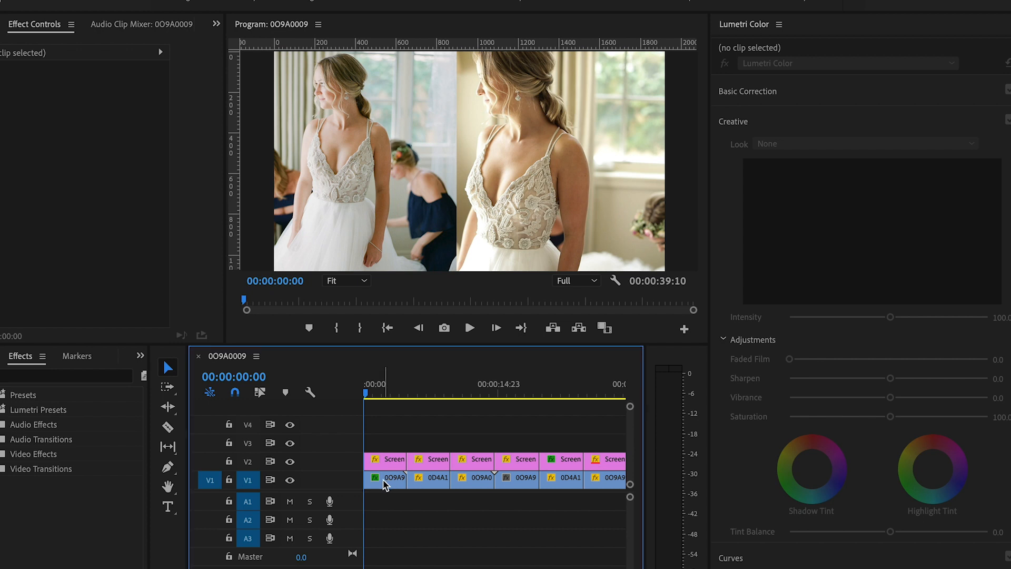
pyautogui.click(385, 481)
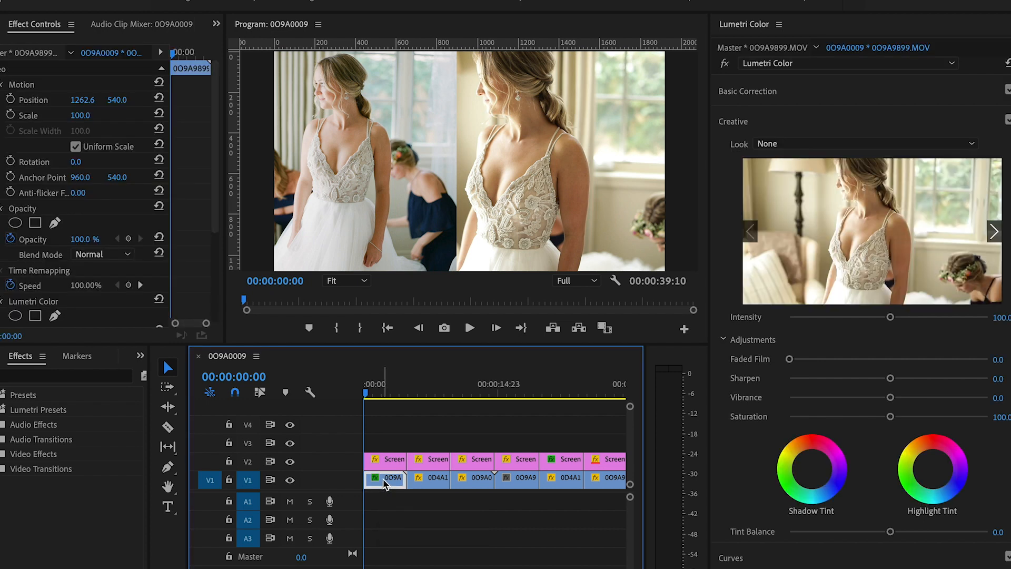
pyautogui.click(862, 100)
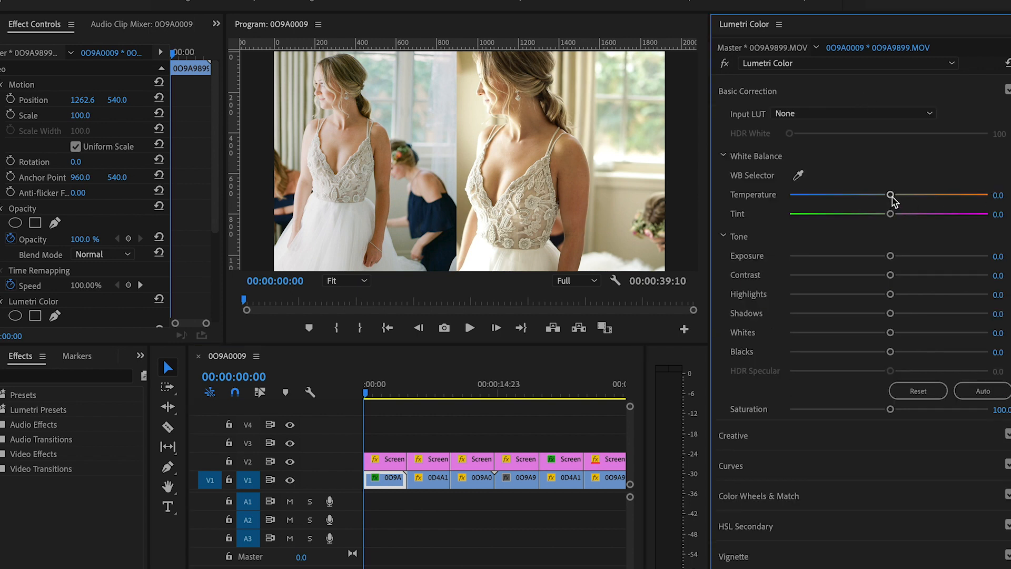
pyautogui.moveTo(891, 196); pyautogui.dragTo(858, 203)
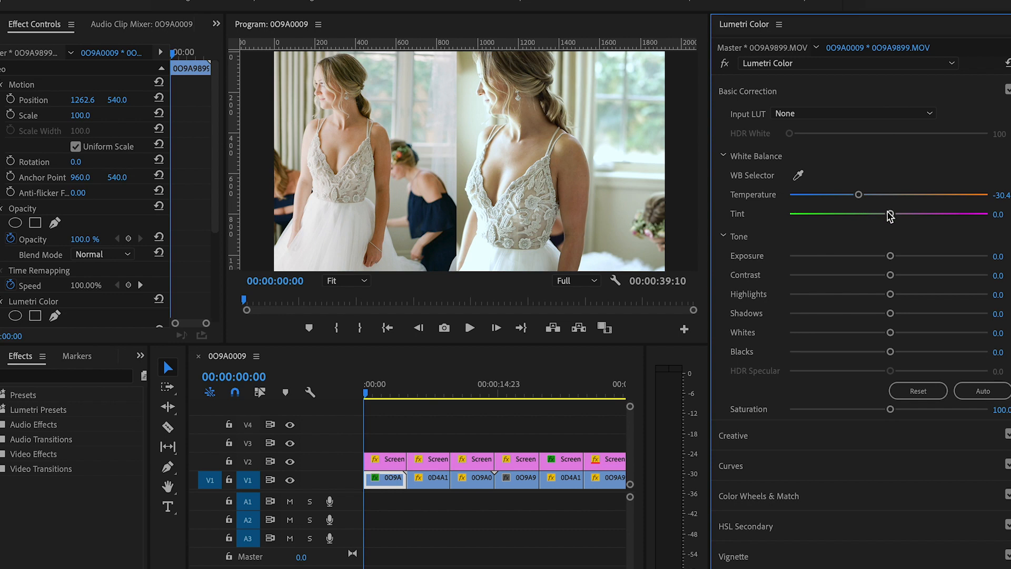
pyautogui.moveTo(890, 215); pyautogui.dragTo(891, 215)
# Load Illume.cube as the first clip's creative look and raise its intensity to 200.
pyautogui.click(791, 436)
pyautogui.click(832, 143)
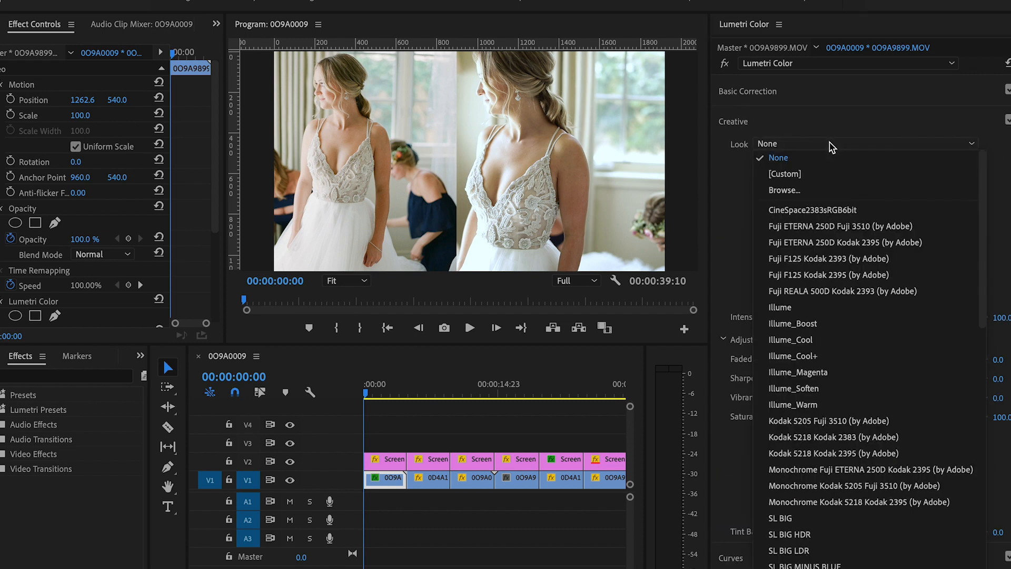
pyautogui.click(810, 193)
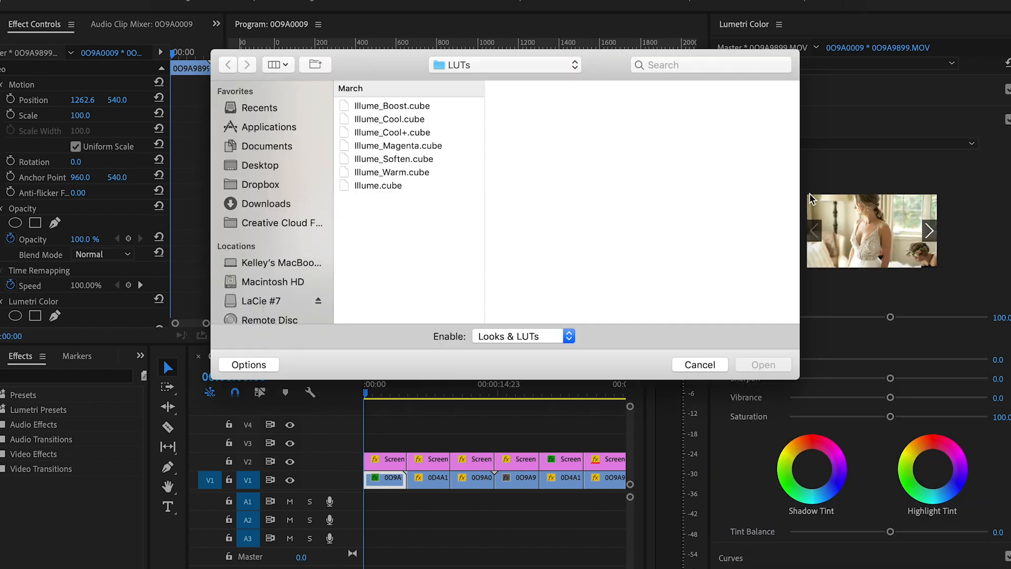
pyautogui.click(375, 187)
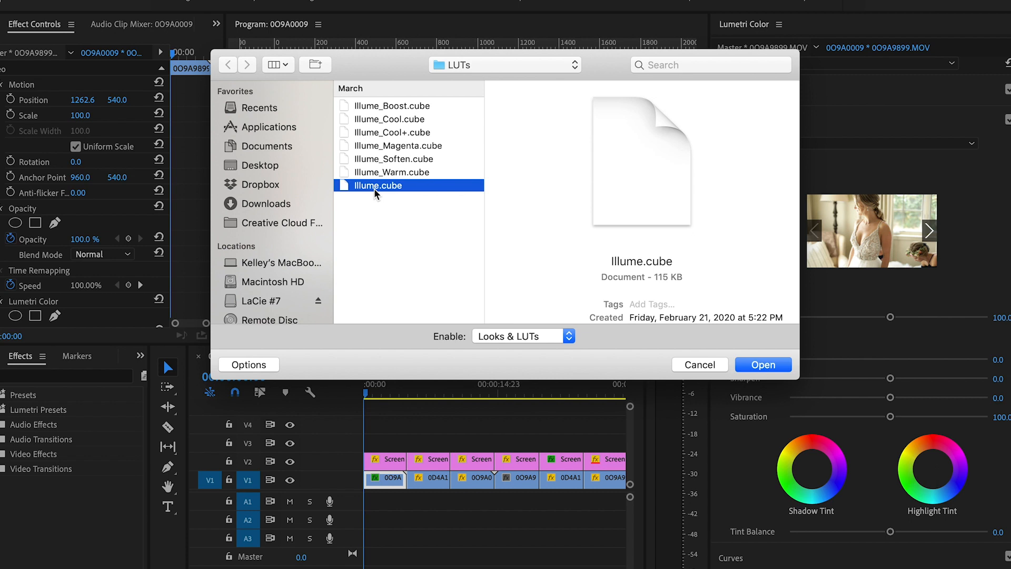
pyautogui.click(765, 364)
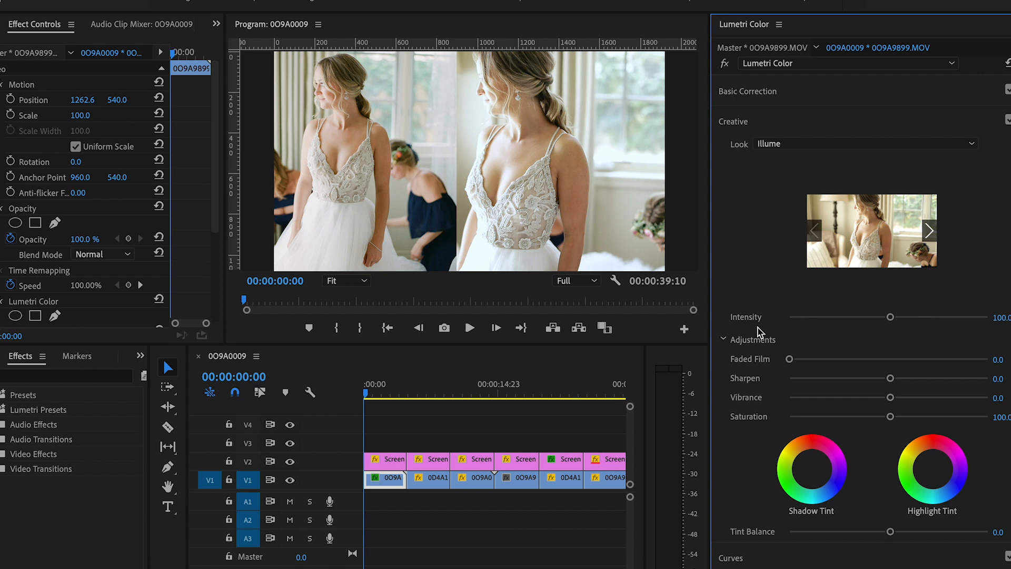
pyautogui.moveTo(837, 317); pyautogui.dragTo(997, 328)
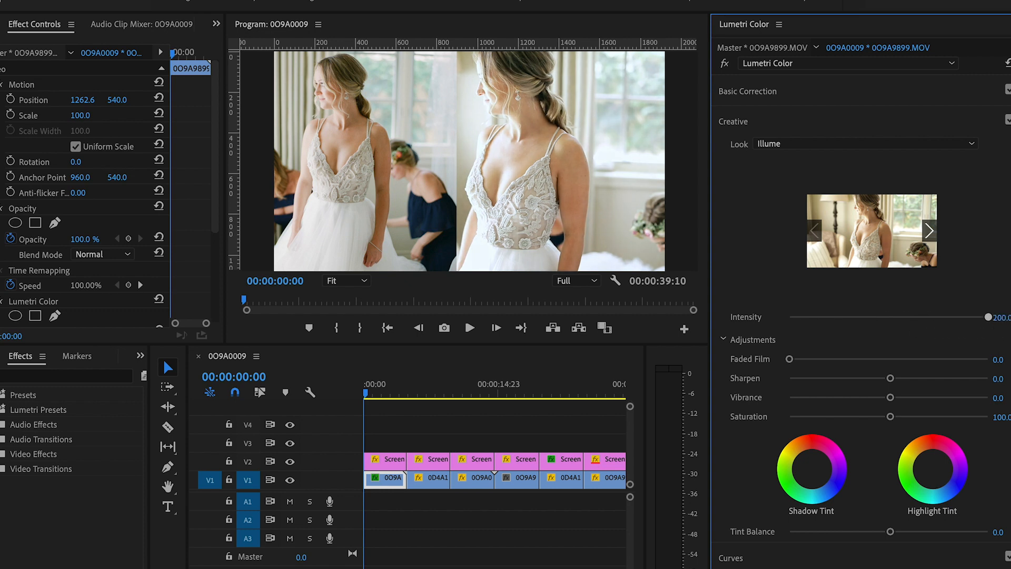
# Lower the first clip's highlights to -71.9 and its shadows to -3.7 in Basic Correction.
pyautogui.click(927, 100)
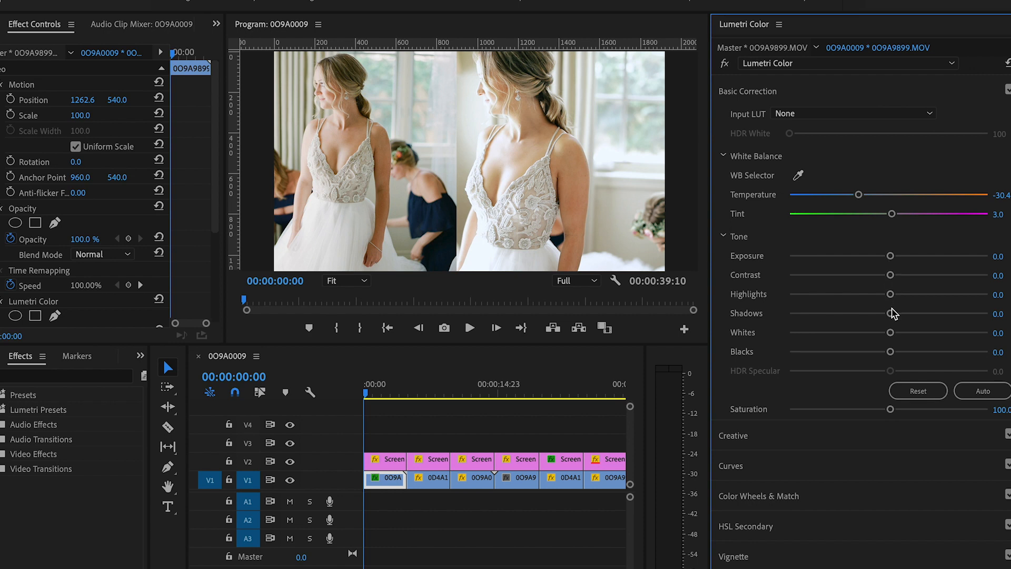
pyautogui.moveTo(890, 297); pyautogui.dragTo(818, 300)
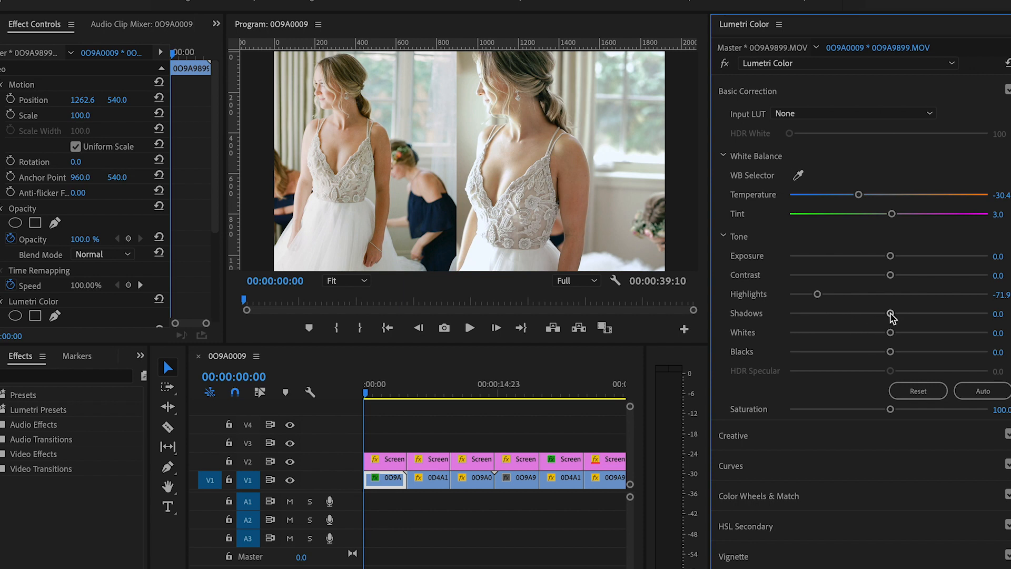
pyautogui.moveTo(890, 315); pyautogui.dragTo(885, 316)
# Set the first clip's saturation to 120 and its exposure to 0.3.
pyautogui.click(1003, 409)
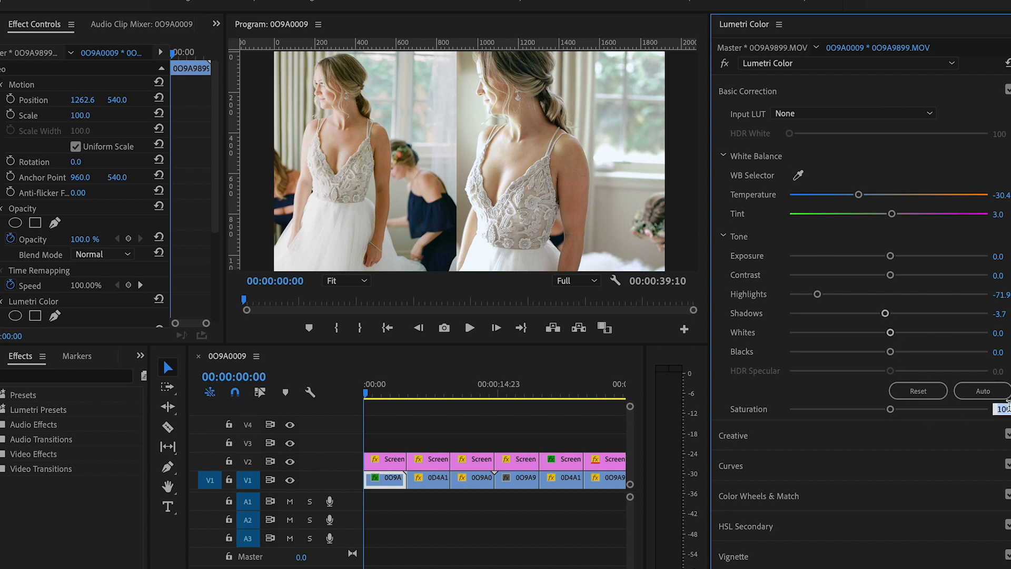
pyautogui.write('120')
pyautogui.press('Return')
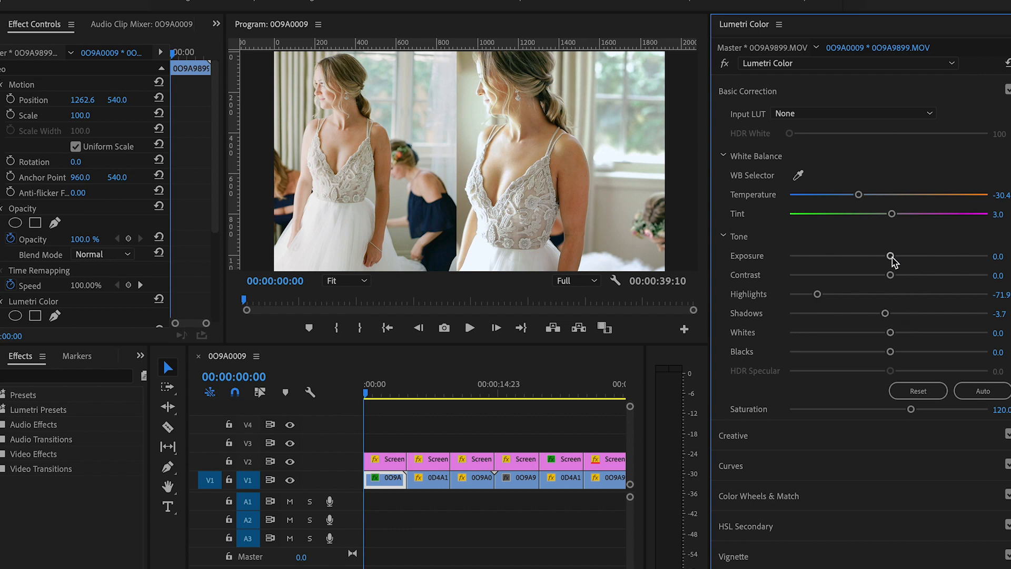
pyautogui.moveTo(892, 260); pyautogui.dragTo(895, 262)
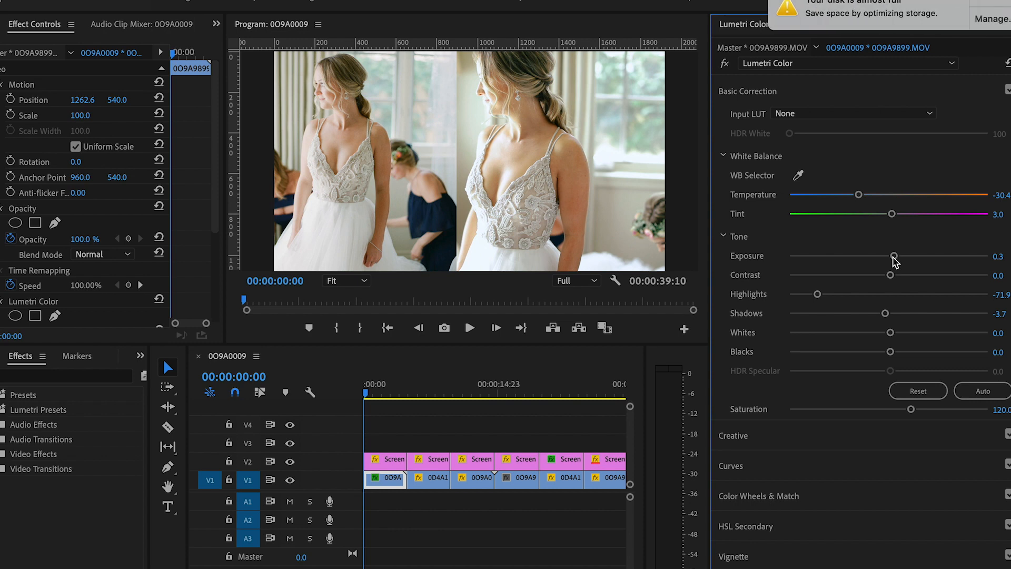
# Compare the first clip with its Lumetri Color effect off and on, and set its tint to 4.0.
pyautogui.click(3, 305)
pyautogui.click(3, 306)
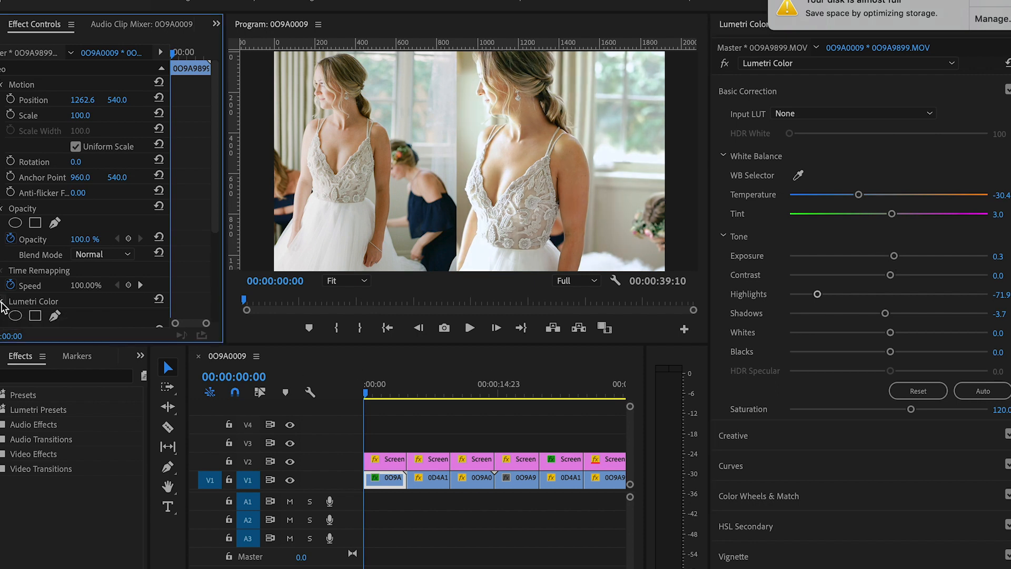
pyautogui.click(3, 306)
pyautogui.click(3, 306)
pyautogui.click(3, 305)
pyautogui.click(3, 305)
pyautogui.moveTo(994, 215); pyautogui.dragTo(1000, 215)
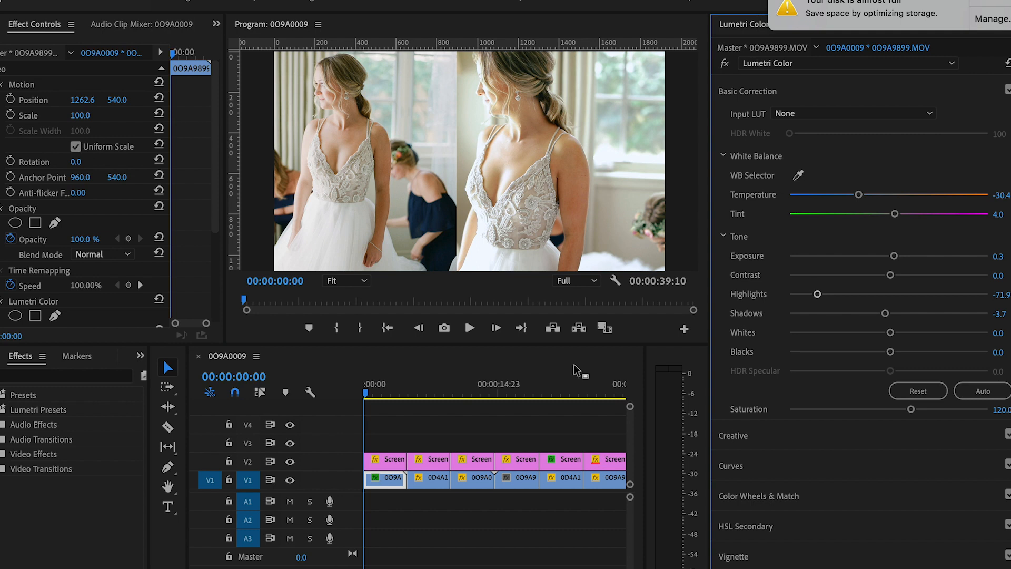
# Load Illume.cube as the creative look of the second V1 clip, the wedding cake, with intensity about 111.
pyautogui.click(420, 392)
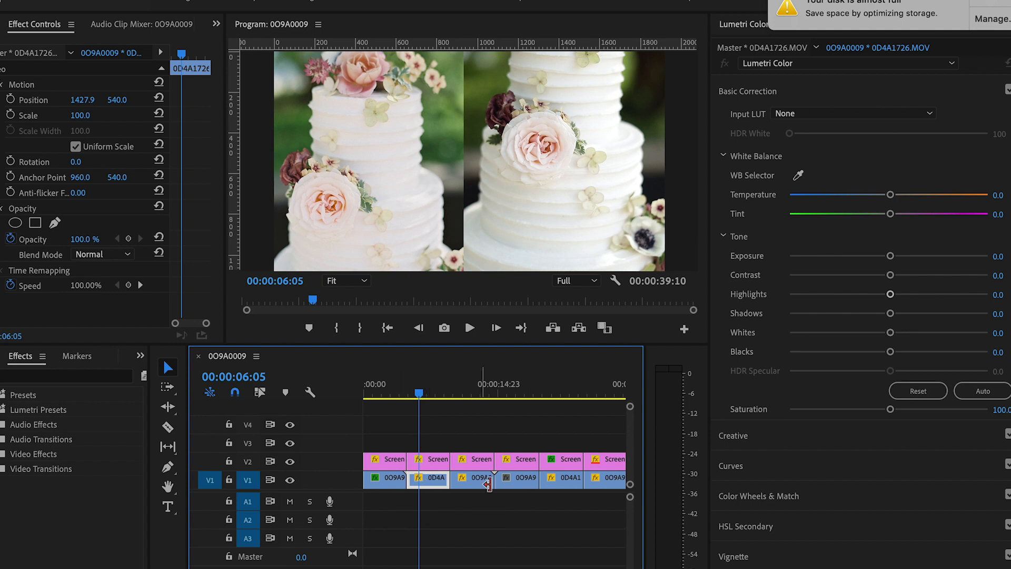
pyautogui.click(817, 438)
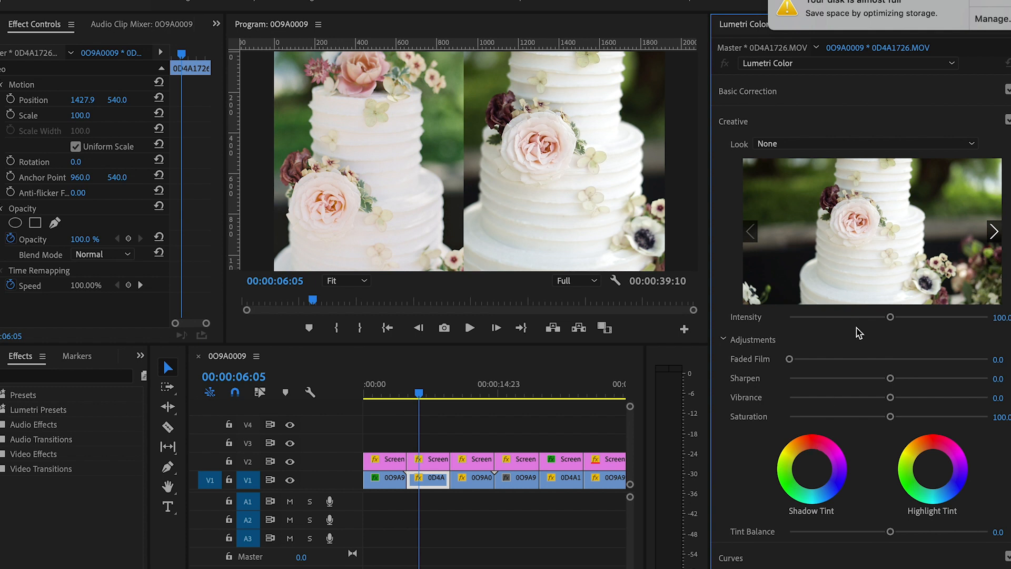
pyautogui.click(825, 146)
pyautogui.click(814, 195)
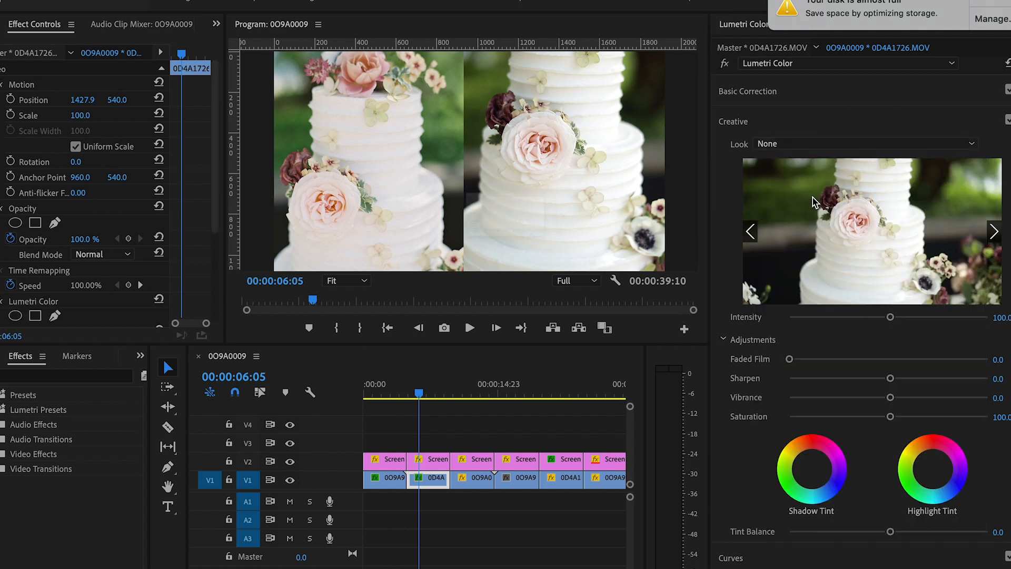
pyautogui.click(404, 187)
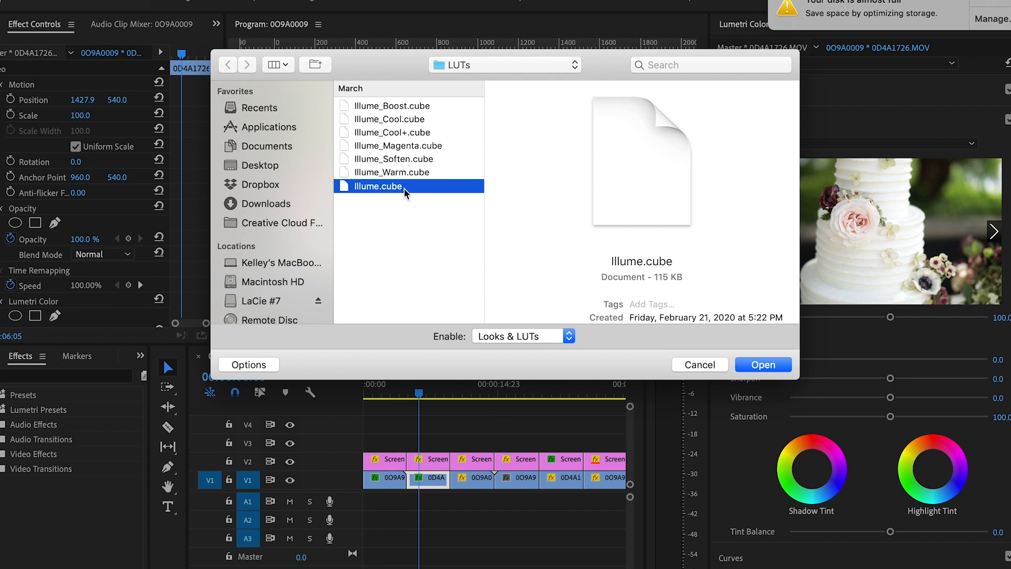
pyautogui.click(770, 363)
pyautogui.moveTo(891, 317); pyautogui.dragTo(901, 321)
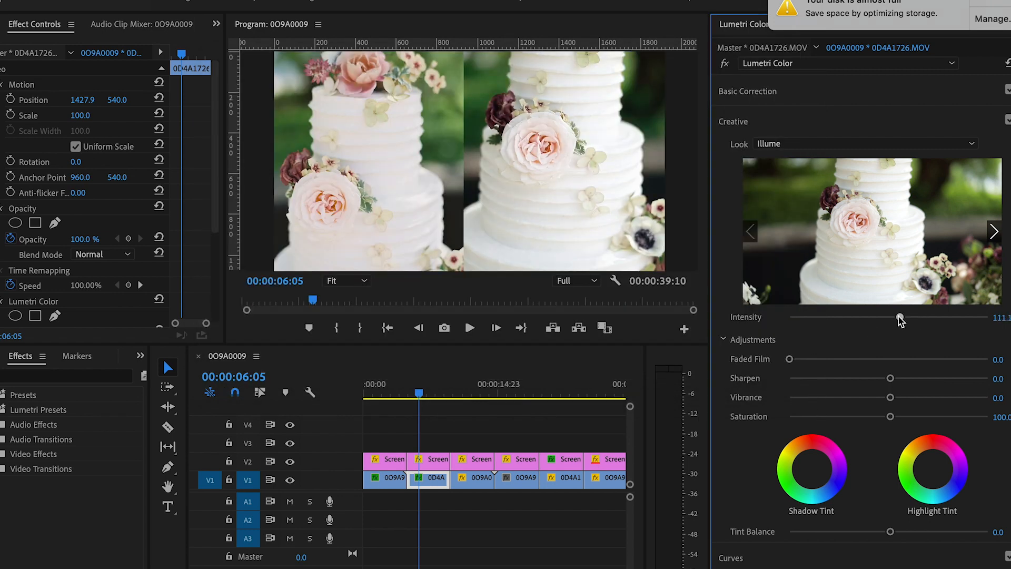
# Adjust the cake clip's tone to exposure 0.5, highlights -92.6 and shadows 72.6.
pyautogui.click(861, 96)
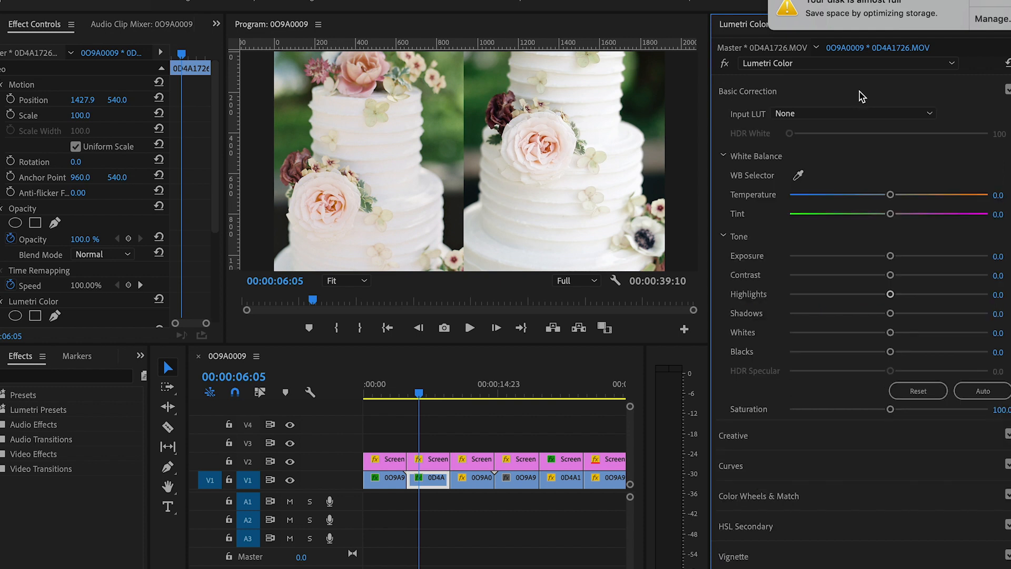
pyautogui.moveTo(890, 256); pyautogui.dragTo(897, 258)
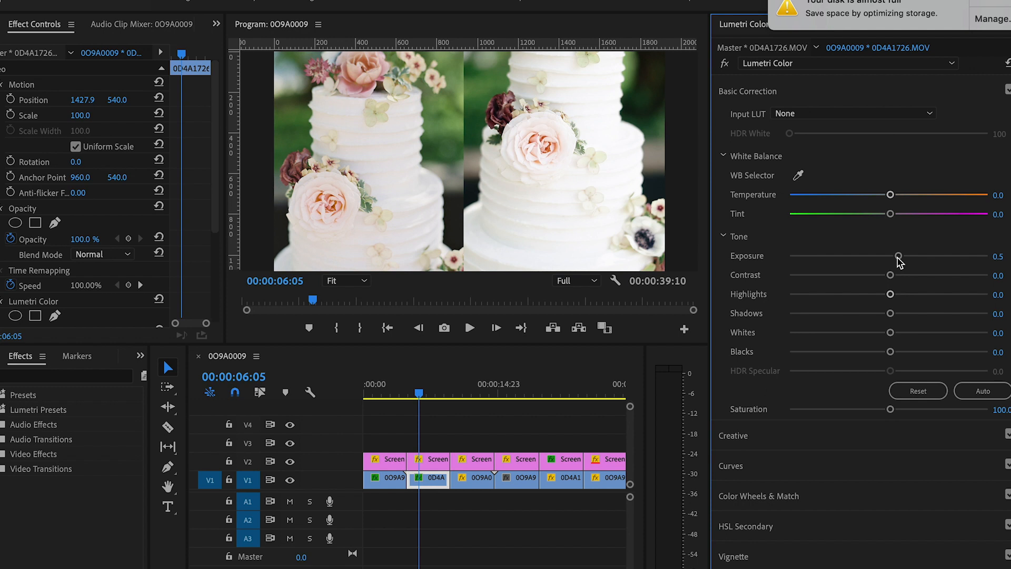
pyautogui.moveTo(890, 295); pyautogui.dragTo(797, 311)
pyautogui.moveTo(894, 315); pyautogui.dragTo(962, 325)
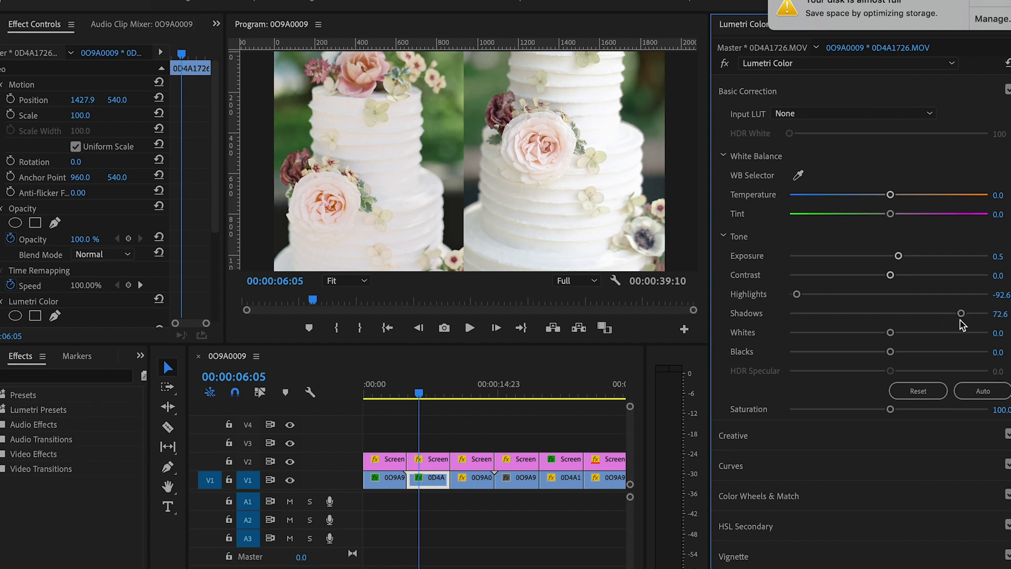
# Set the cake clip's saturation to 125 and its tint to 5.
pyautogui.click(1001, 409)
pyautogui.write('125')
pyautogui.press('Return')
pyautogui.click(1002, 213)
pyautogui.write('5')
pyautogui.press('Return')
# Switch the cake clip's Lumetri Color effect off and on repeatedly to compare the image before and after grading.
pyautogui.click(2, 301)
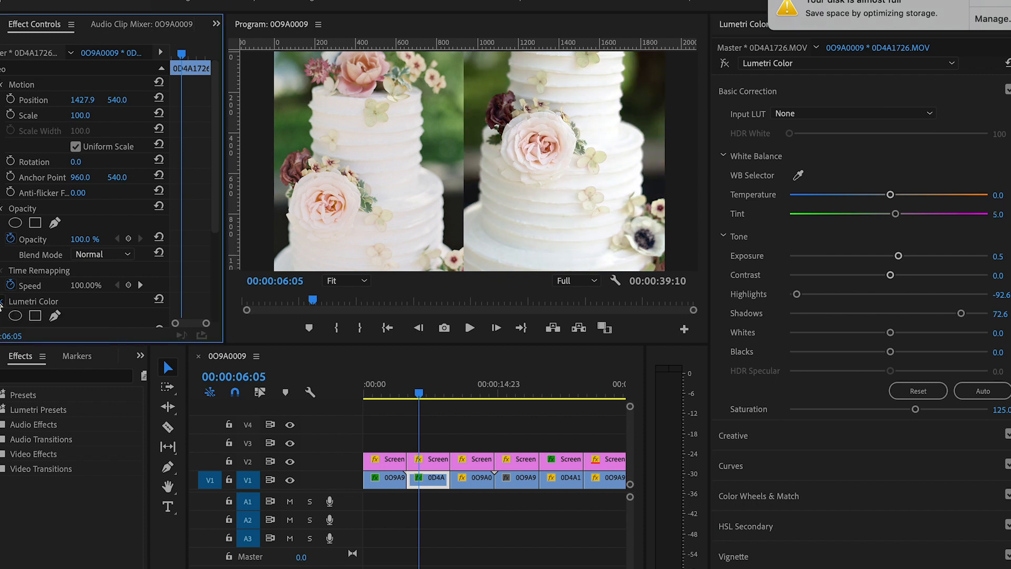
pyautogui.click(1, 303)
pyautogui.click(2, 302)
pyautogui.click(1, 302)
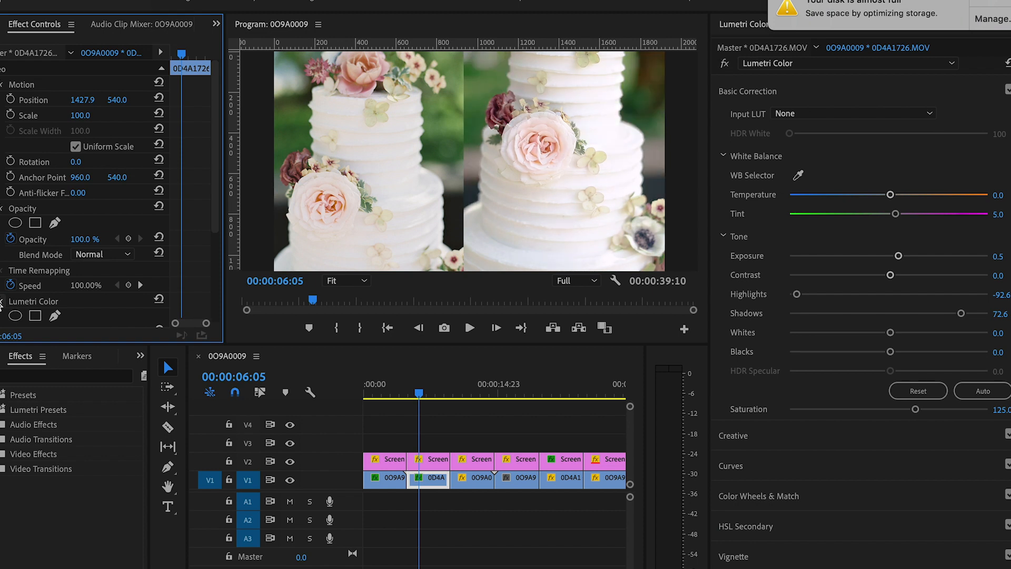
pyautogui.click(1, 302)
pyautogui.click(2, 303)
pyautogui.click(2, 302)
pyautogui.click(2, 302)
# Load Illume.cube as the creative look of the third V1 clip, the couple by the wooden door, with intensity about 180.
pyautogui.click(466, 478)
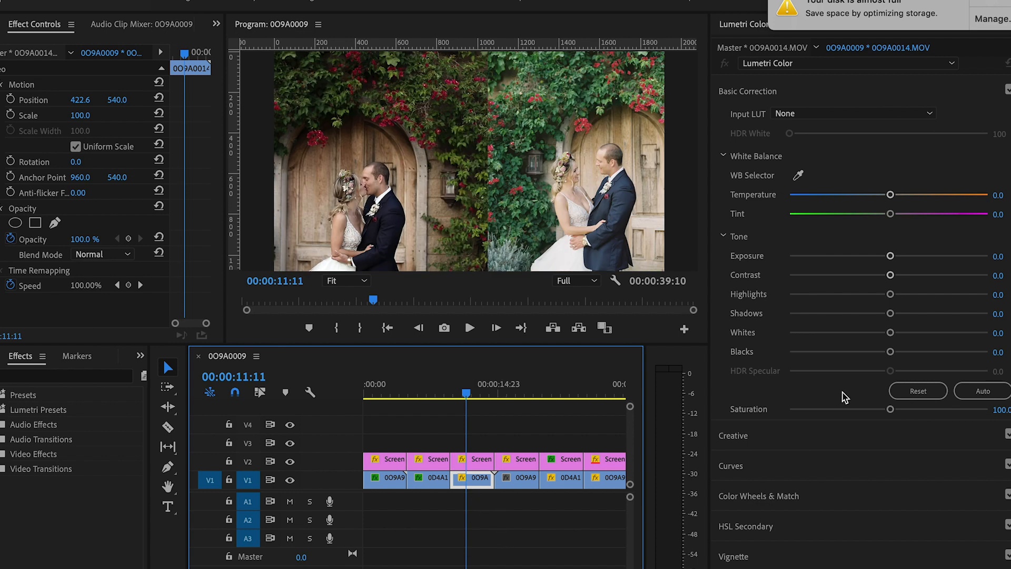
pyautogui.click(838, 436)
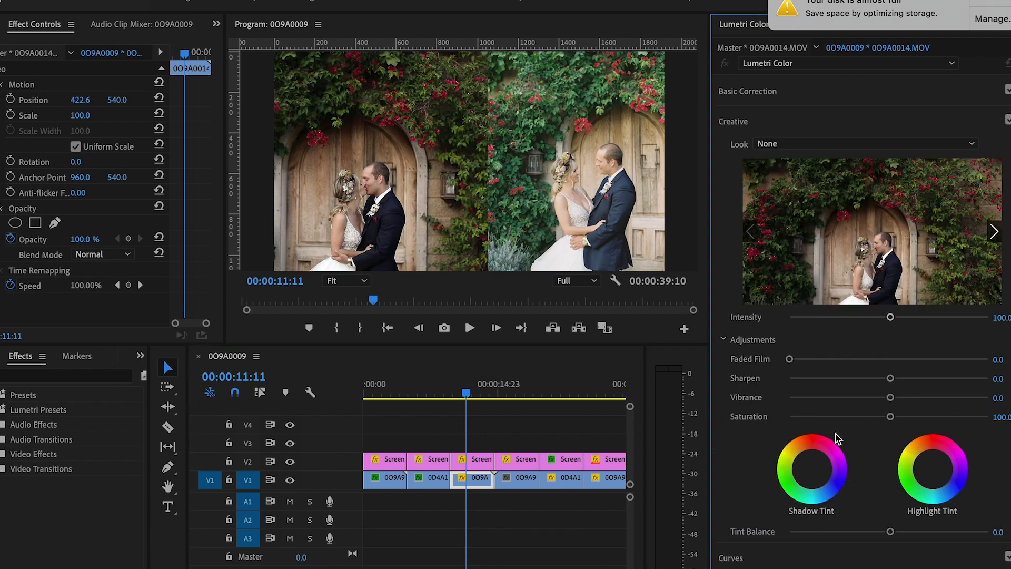
pyautogui.click(831, 150)
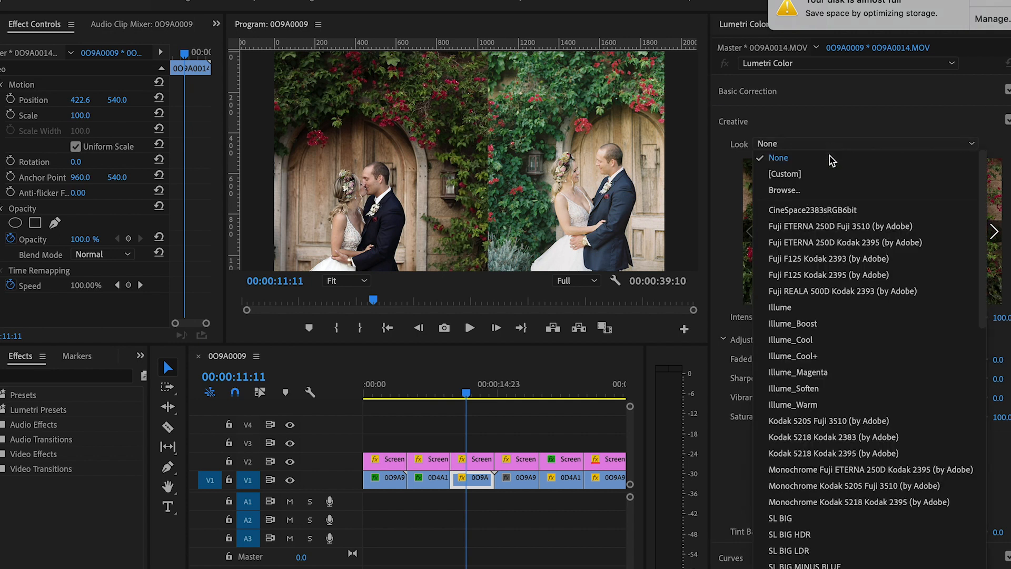
pyautogui.click(828, 188)
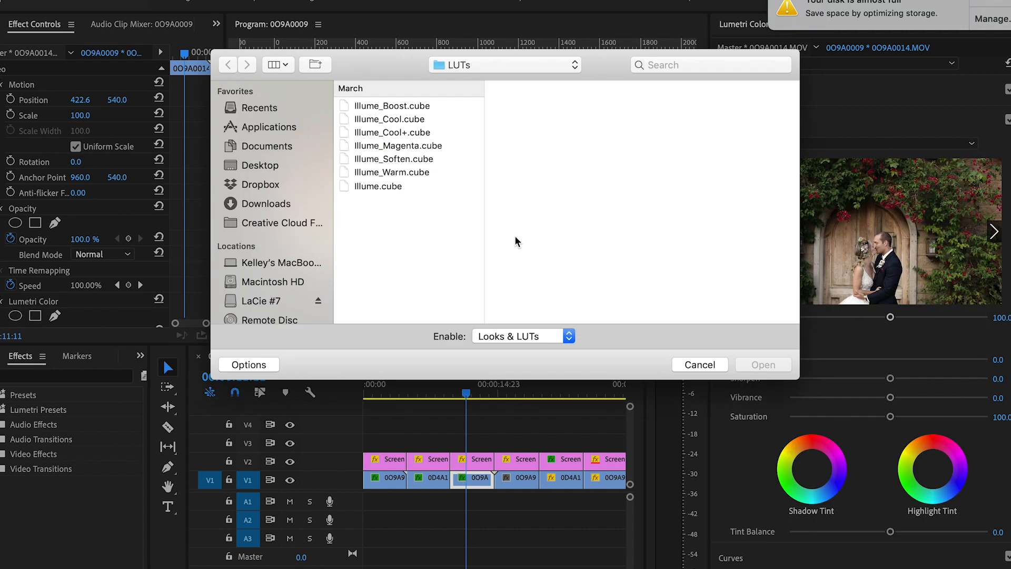
pyautogui.click(393, 186)
pyautogui.click(755, 366)
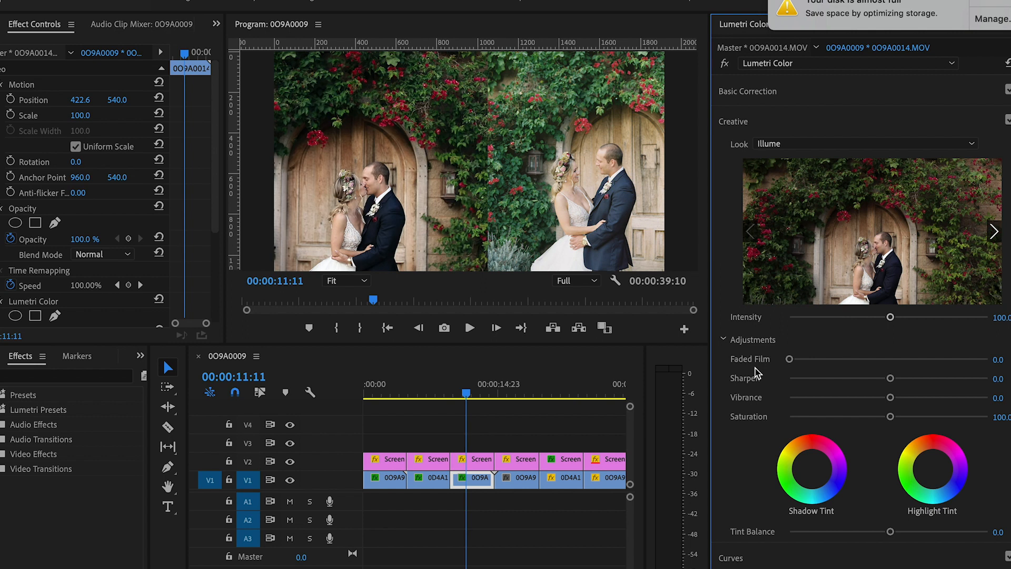
pyautogui.moveTo(893, 318); pyautogui.dragTo(967, 323)
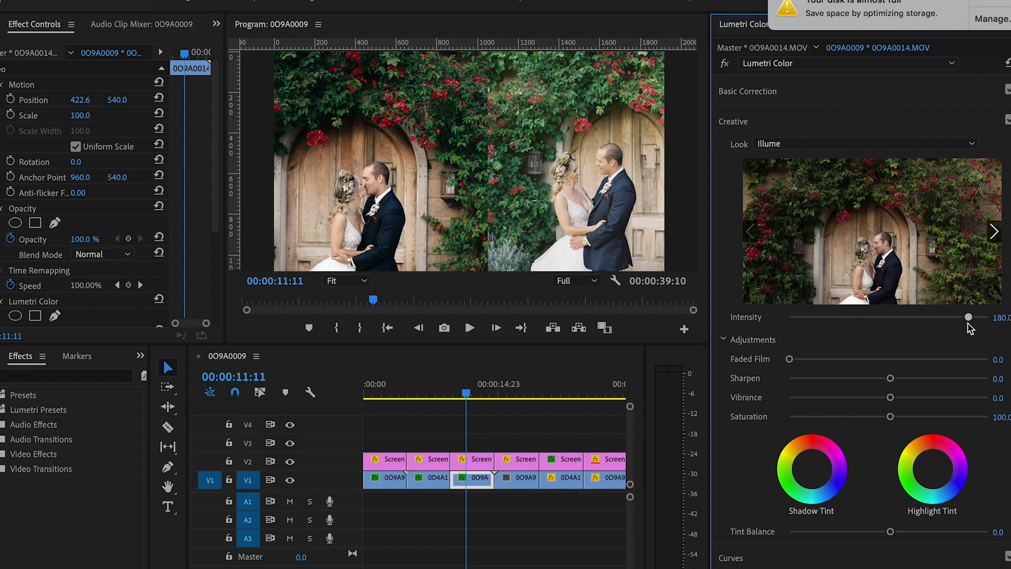
# Adjust the couple clip's tone to exposure 0.2 and shadows 77.0, and raise its highlights slightly.
pyautogui.click(865, 96)
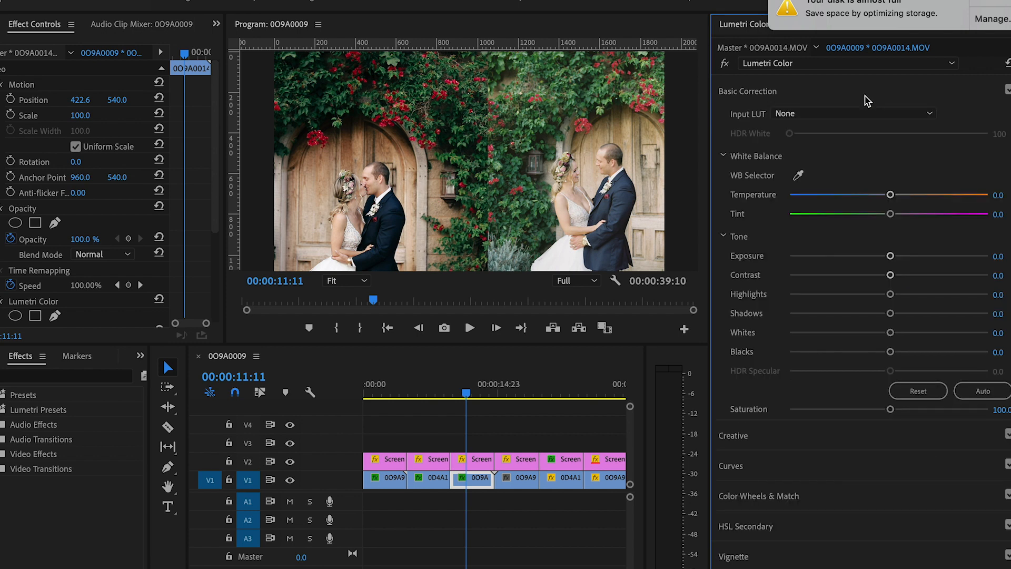
pyautogui.moveTo(893, 259); pyautogui.dragTo(894, 261)
pyautogui.moveTo(891, 313); pyautogui.dragTo(966, 322)
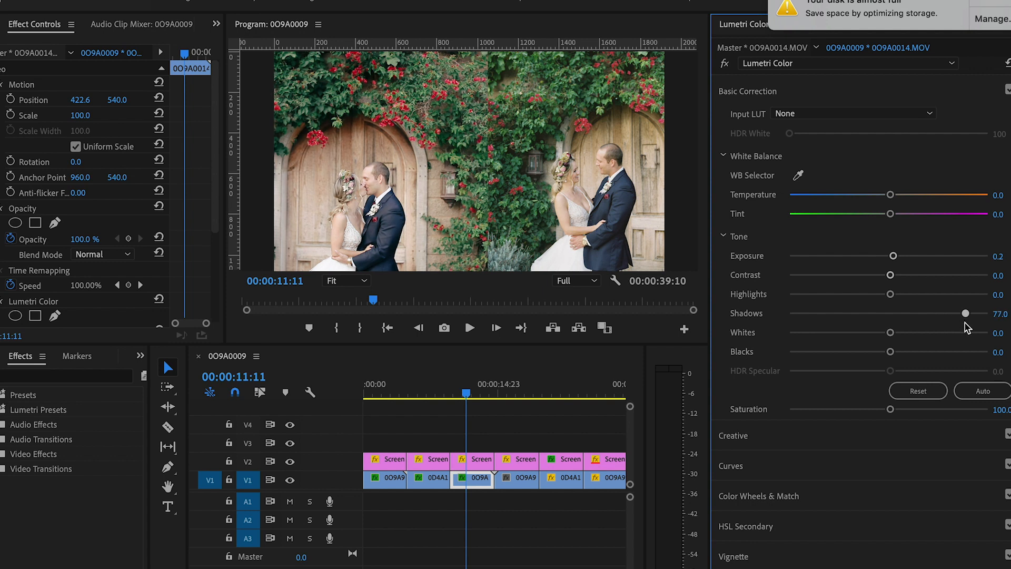
pyautogui.moveTo(891, 297); pyautogui.dragTo(895, 295)
# Set the couple clip's saturation to 120 in Basic Correction.
pyautogui.click(1001, 411)
pyautogui.write('120')
pyautogui.press('Return')
# Correct the couple clip's white balance to tint -6 and temperature -4.
pyautogui.click(998, 214)
pyautogui.write('-6')
pyautogui.press('Return')
pyautogui.click(1003, 194)
pyautogui.write('-4')
pyautogui.press('Return')
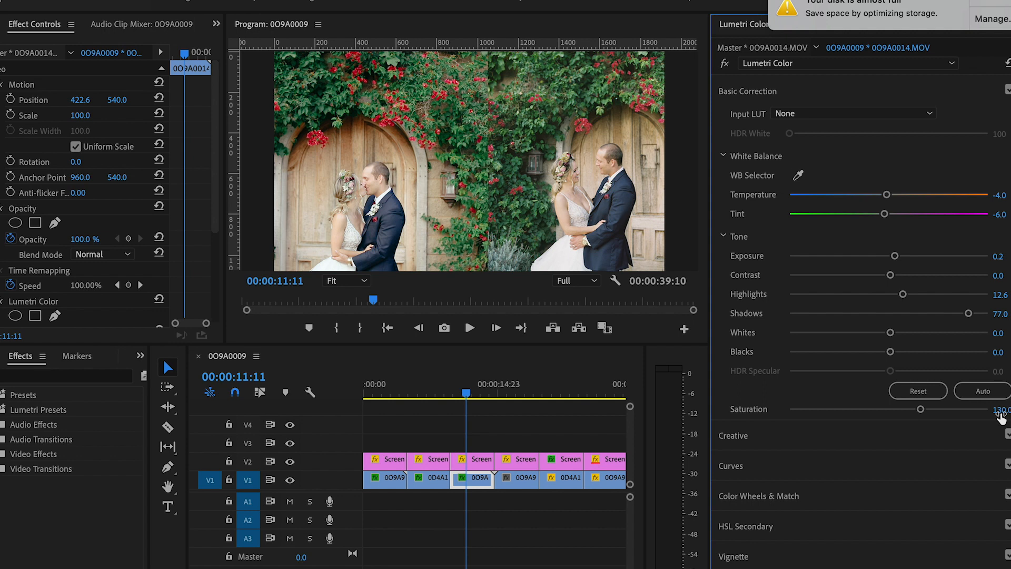
# Compare the couple-by-the-door clip with and without its Lumetri Color effect.
pyautogui.click(3, 303)
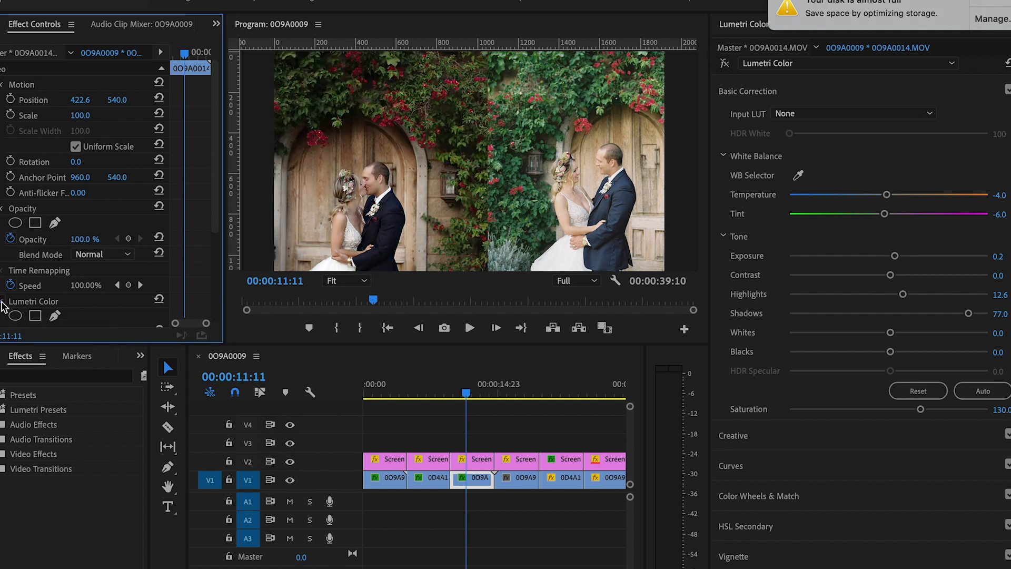
pyautogui.click(2, 303)
pyautogui.click(2, 303)
pyautogui.click(3, 303)
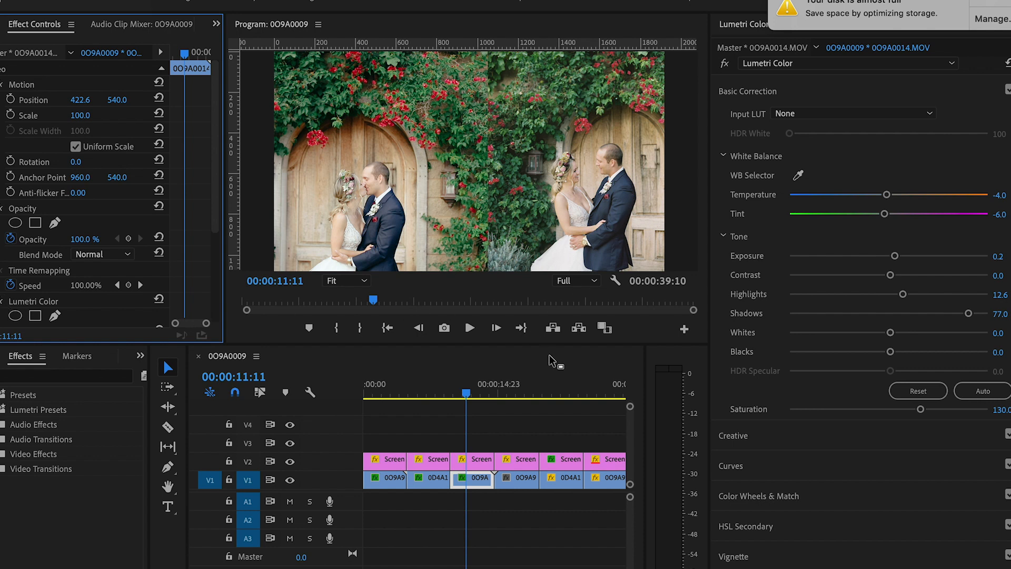
# Load Illume.cube as the creative look of the fourth V1 clip, the hexagon place cards, with intensity about 129.
pyautogui.click(508, 392)
pyautogui.click(512, 482)
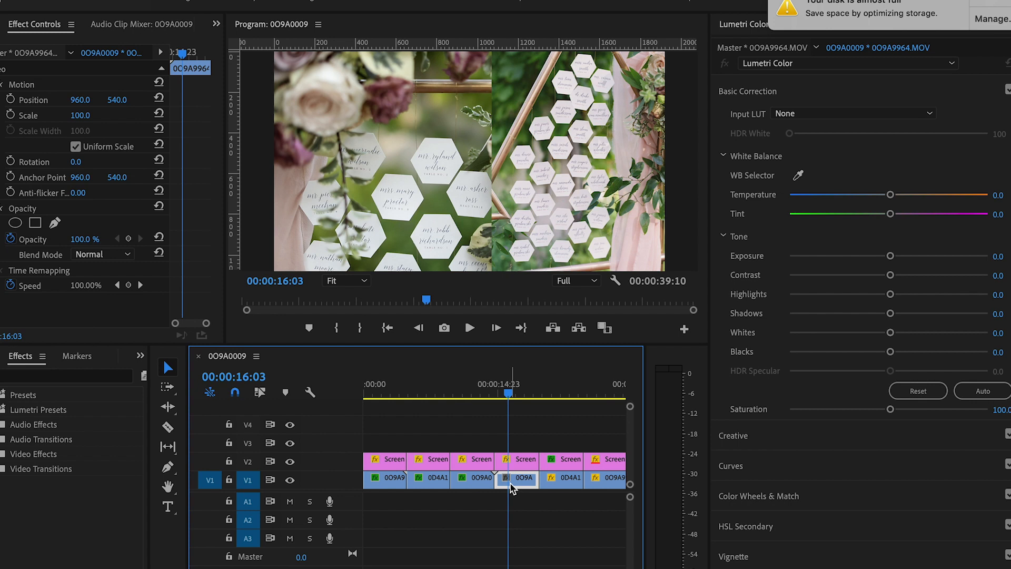
pyautogui.click(853, 442)
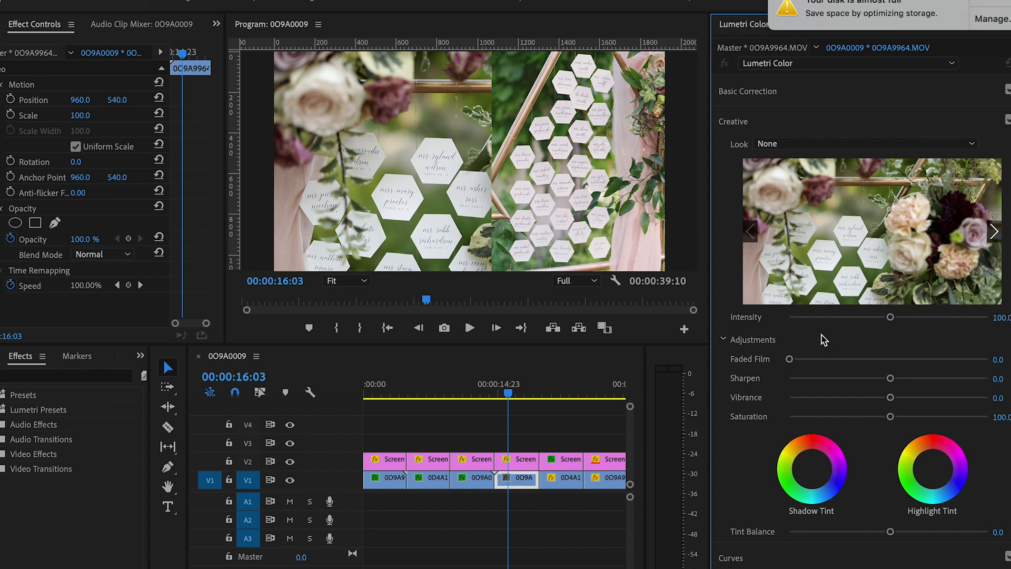
pyautogui.click(793, 144)
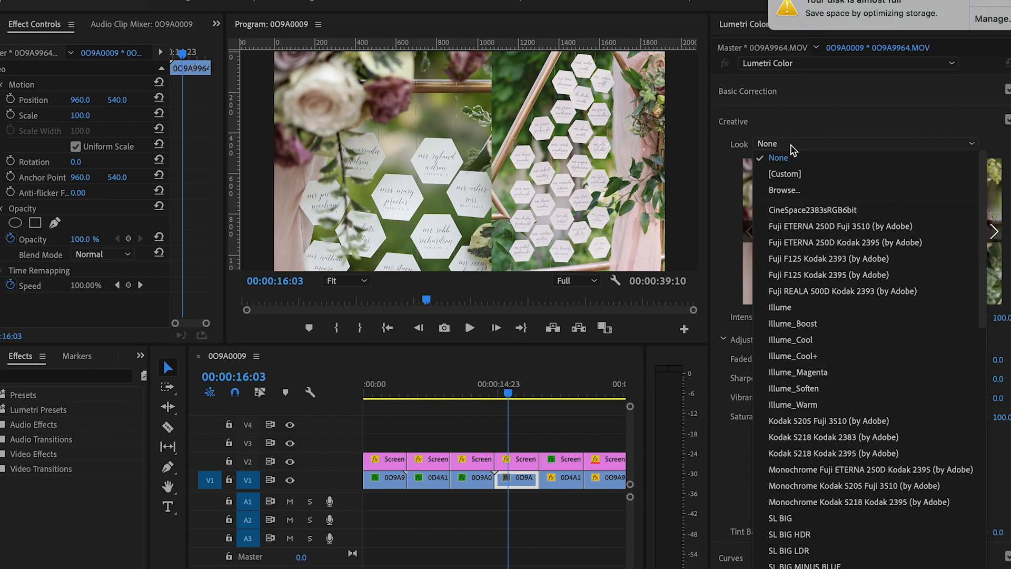
pyautogui.click(790, 191)
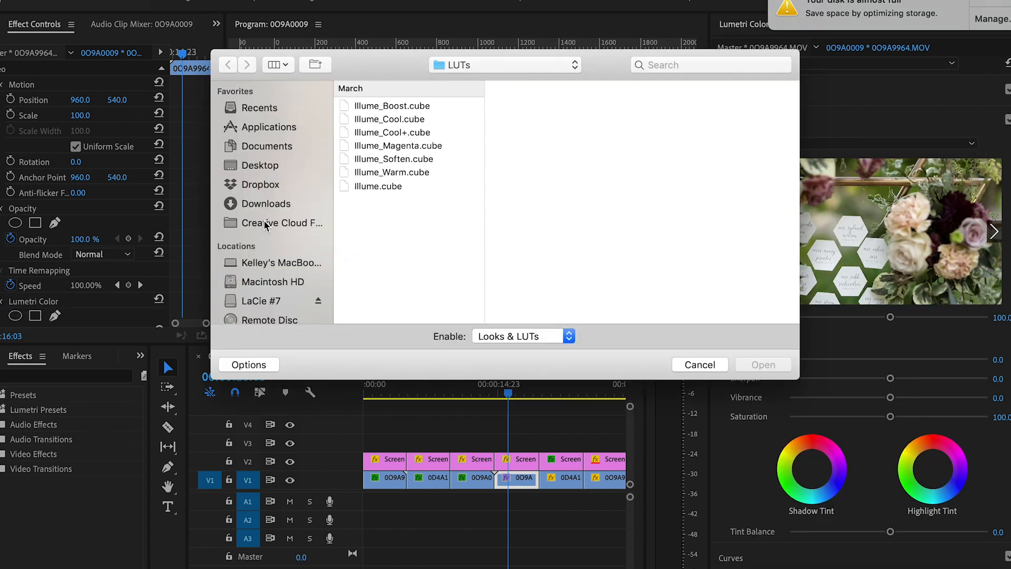
pyautogui.click(375, 186)
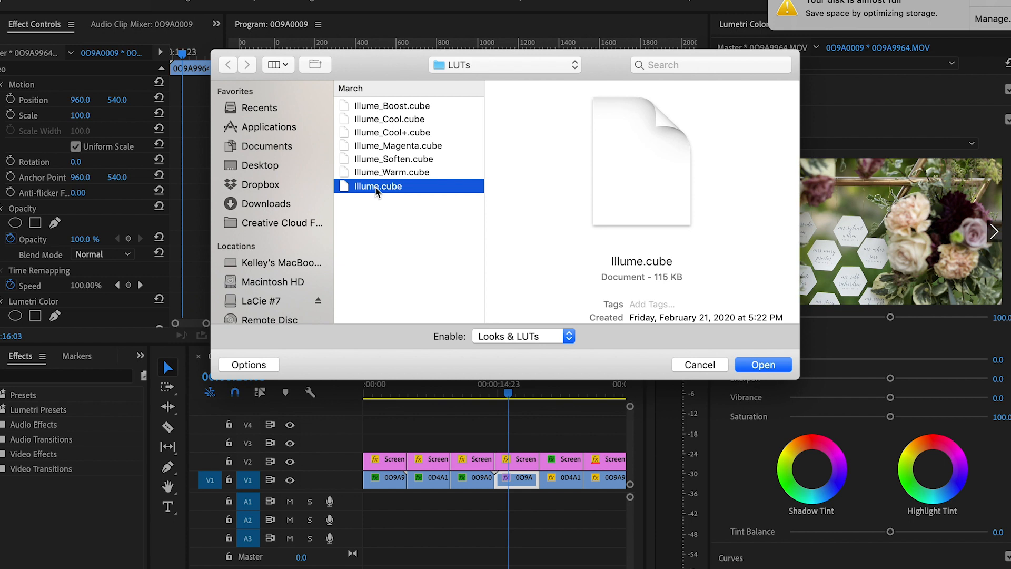
pyautogui.click(758, 368)
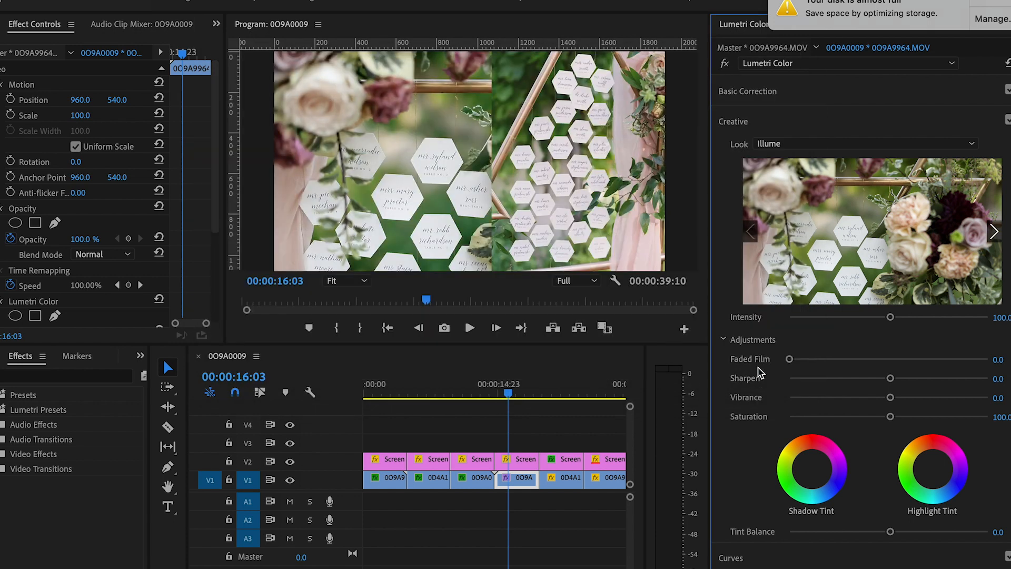
pyautogui.click(888, 98)
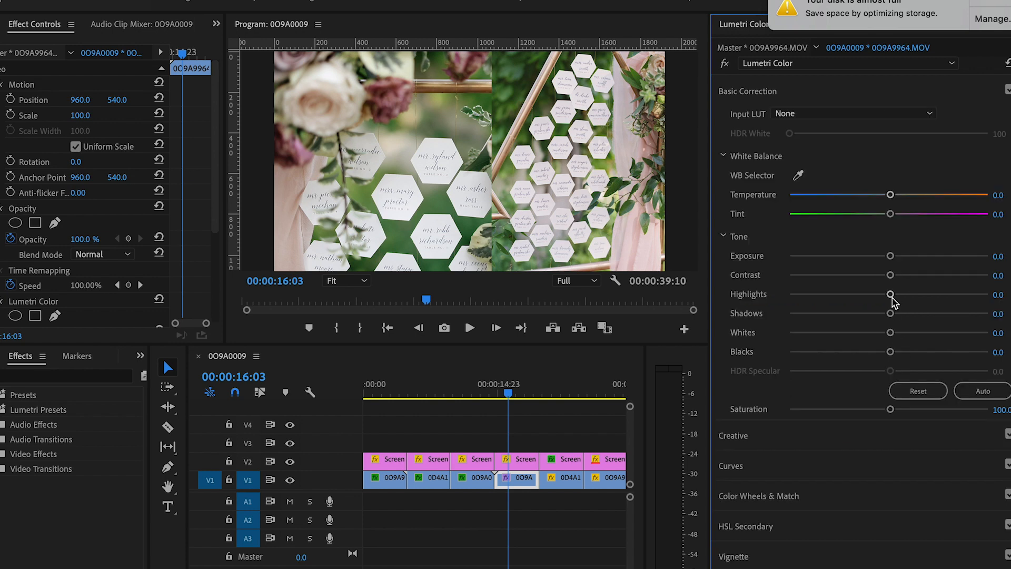
pyautogui.click(837, 441)
pyautogui.moveTo(889, 317); pyautogui.dragTo(918, 324)
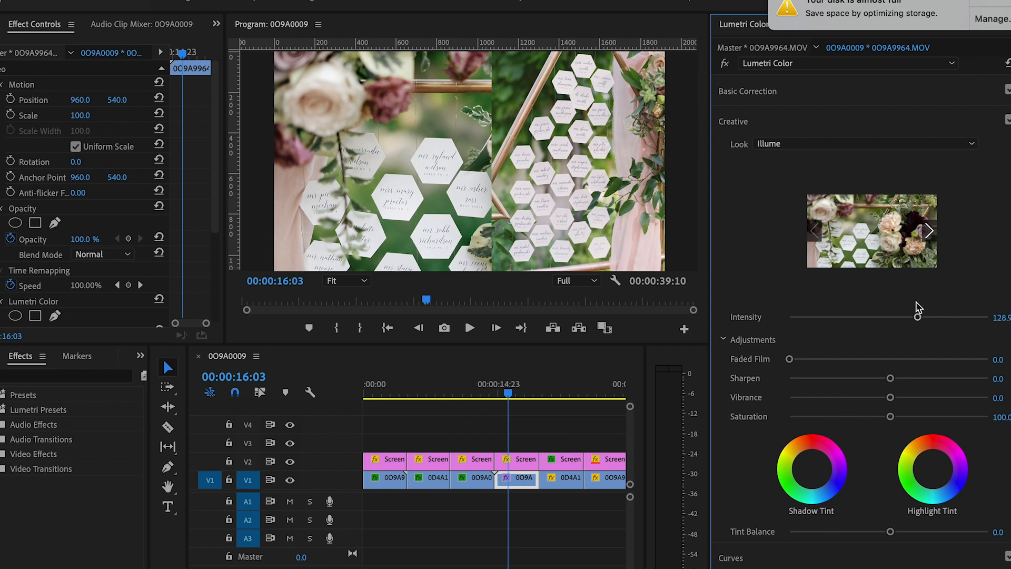
# Correct the place-card clip with tint 11.1, exposure 0.8, highlights about -37.8 and shadows 5.9.
pyautogui.click(870, 97)
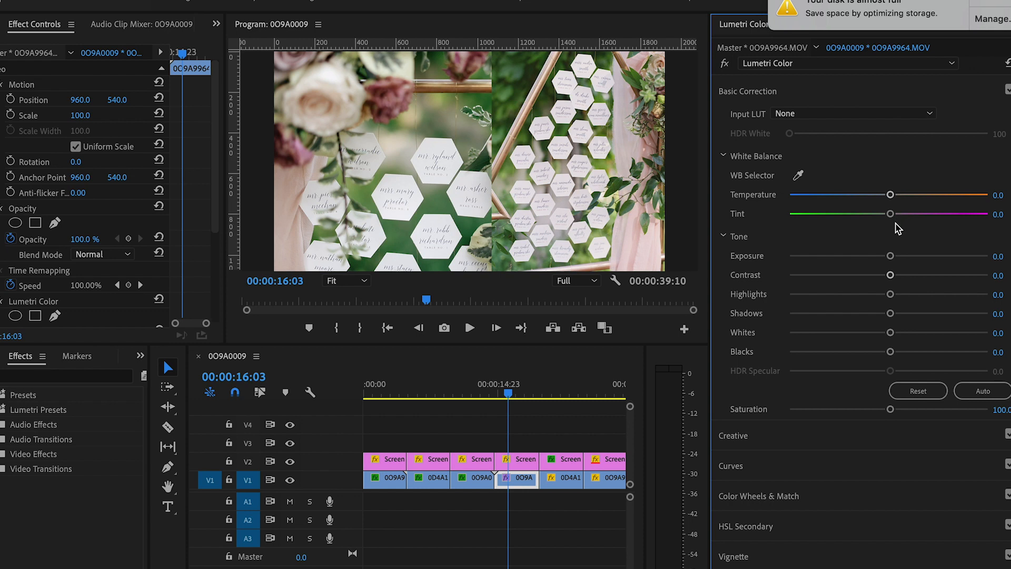
pyautogui.moveTo(891, 218); pyautogui.dragTo(900, 220)
pyautogui.moveTo(890, 257); pyautogui.dragTo(896, 258)
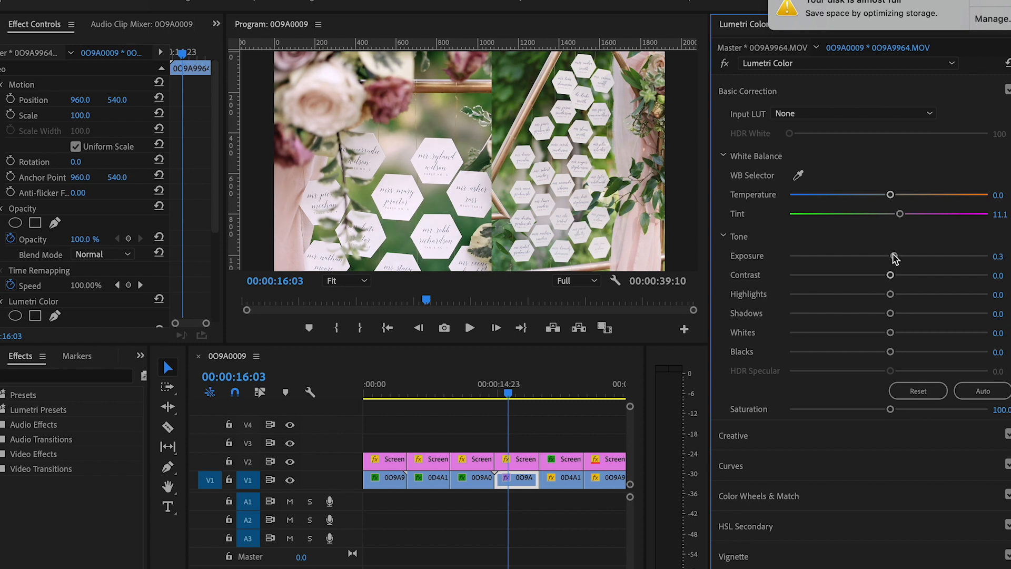
pyautogui.moveTo(890, 294); pyautogui.dragTo(895, 315)
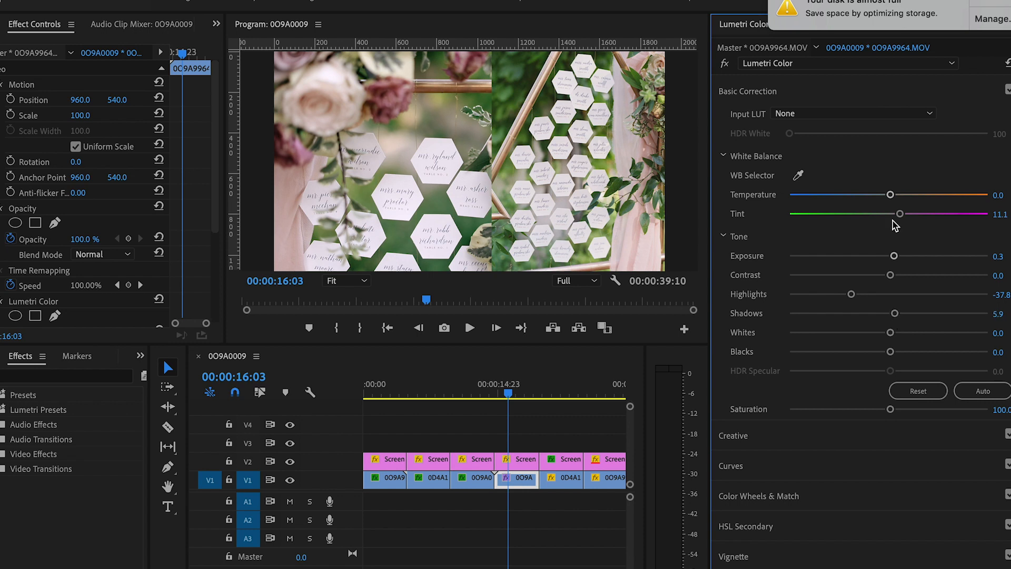
pyautogui.moveTo(893, 257); pyautogui.dragTo(904, 257)
# Compare the place-card clip with and without its Lumetri Color effect.
pyautogui.click(2, 301)
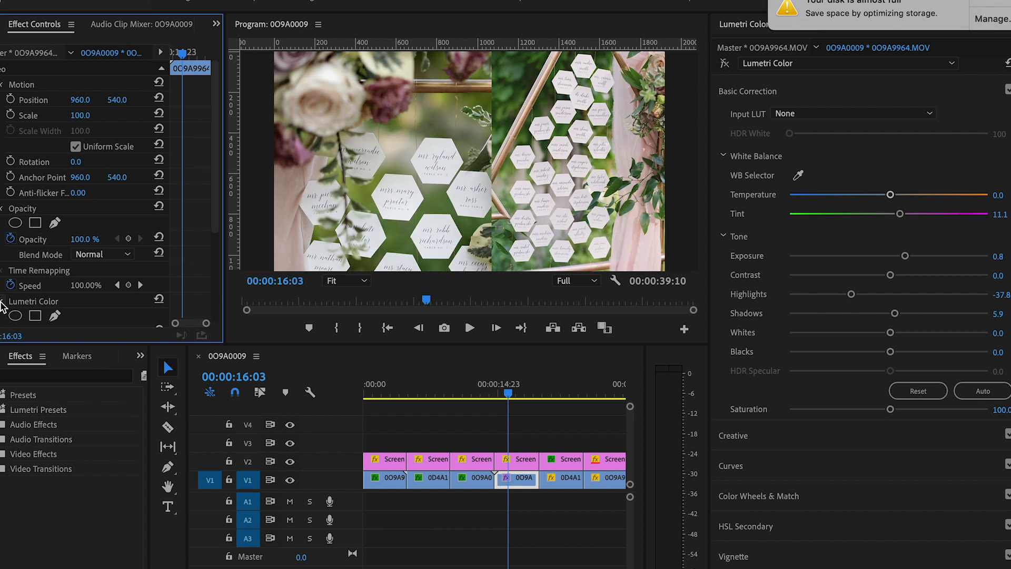
pyautogui.click(2, 301)
pyautogui.click(2, 301)
pyautogui.click(2, 301)
pyautogui.click(2, 303)
pyautogui.click(3, 302)
# Apply the Illume creative look to the fifth V1 clip, the couple seen from behind, with intensity 200.
pyautogui.click(553, 394)
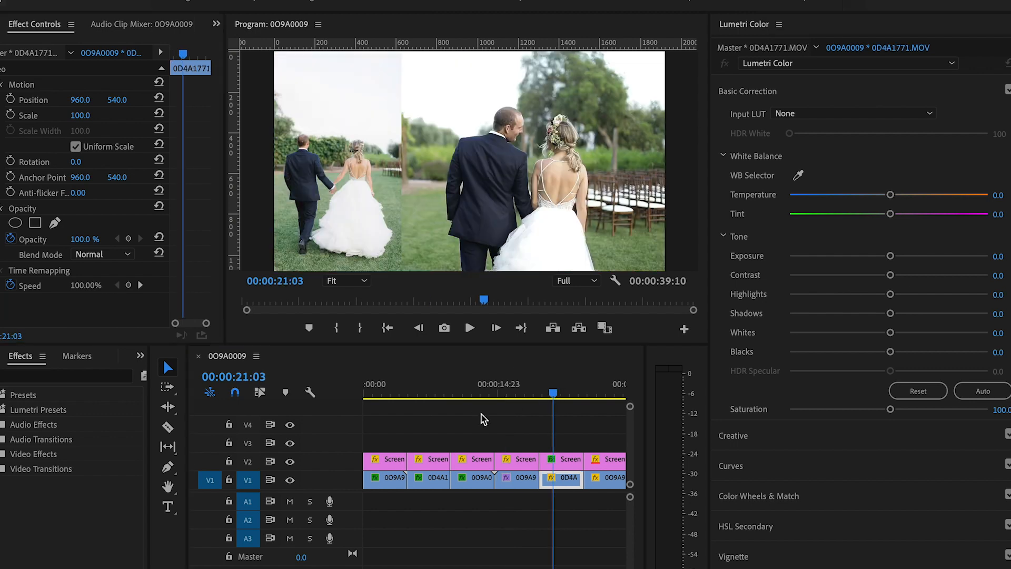
pyautogui.click(558, 388)
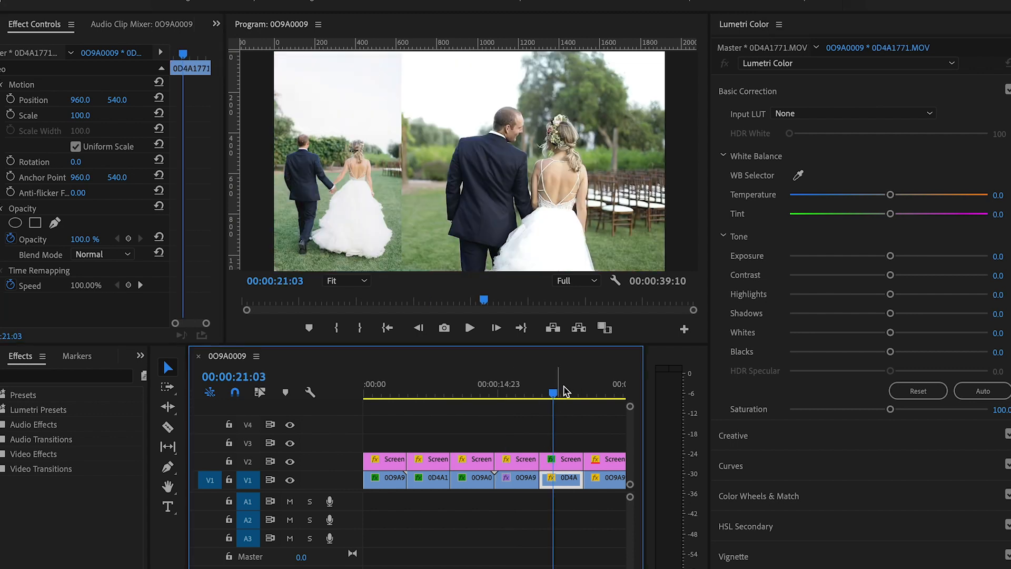
pyautogui.click(561, 393)
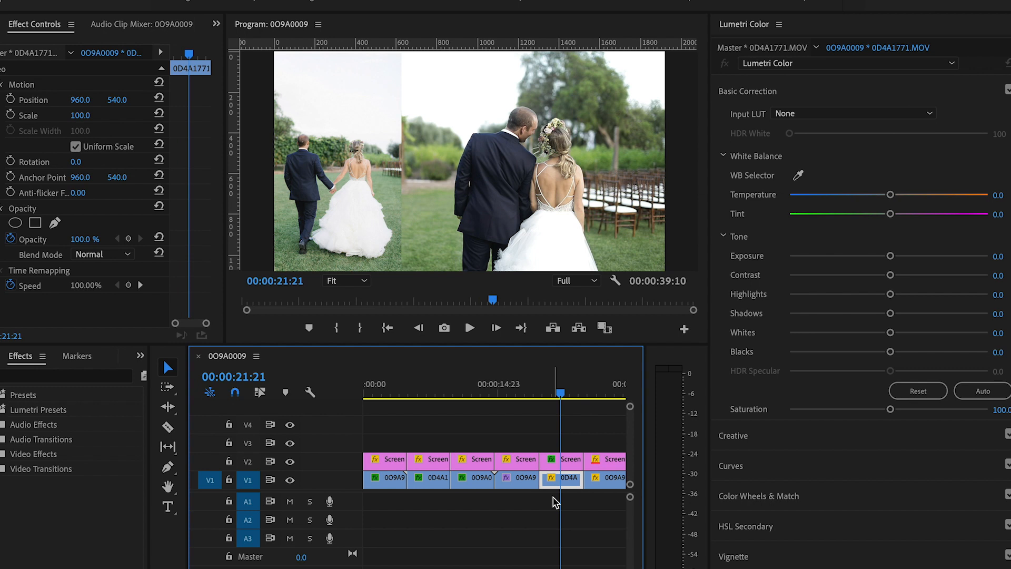
pyautogui.click(804, 440)
pyautogui.click(787, 148)
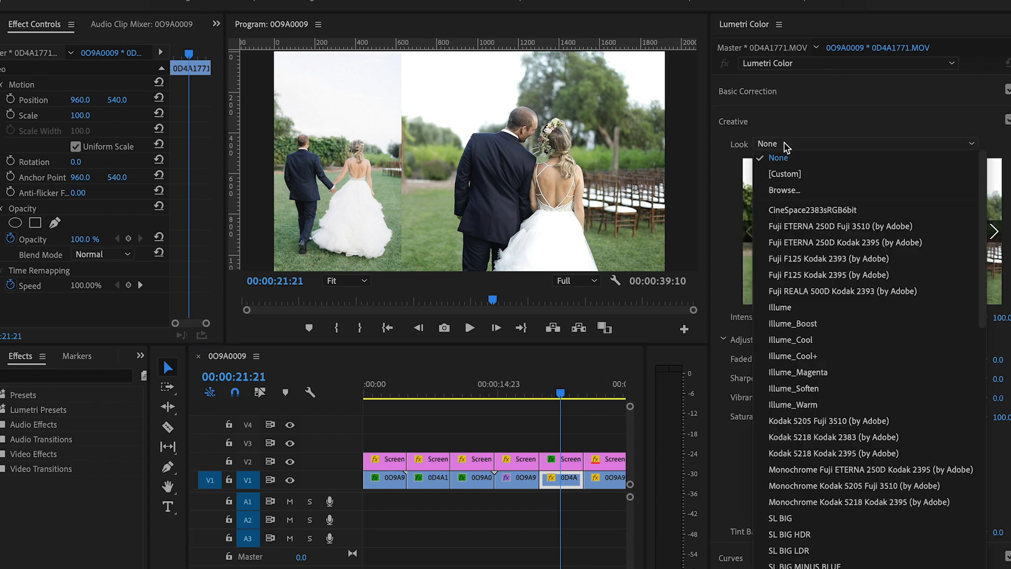
pyautogui.click(781, 312)
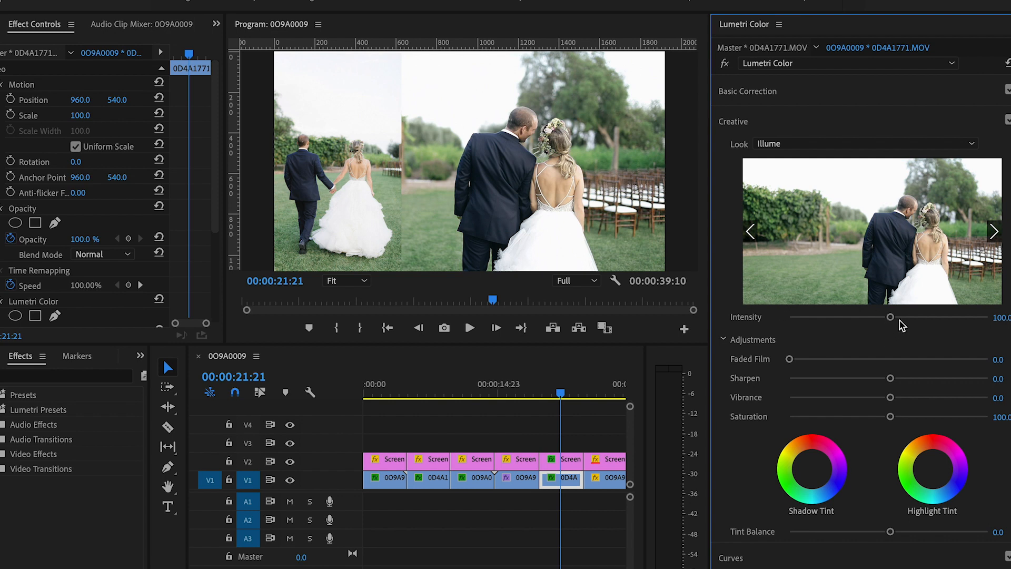
pyautogui.moveTo(893, 316); pyautogui.dragTo(990, 321)
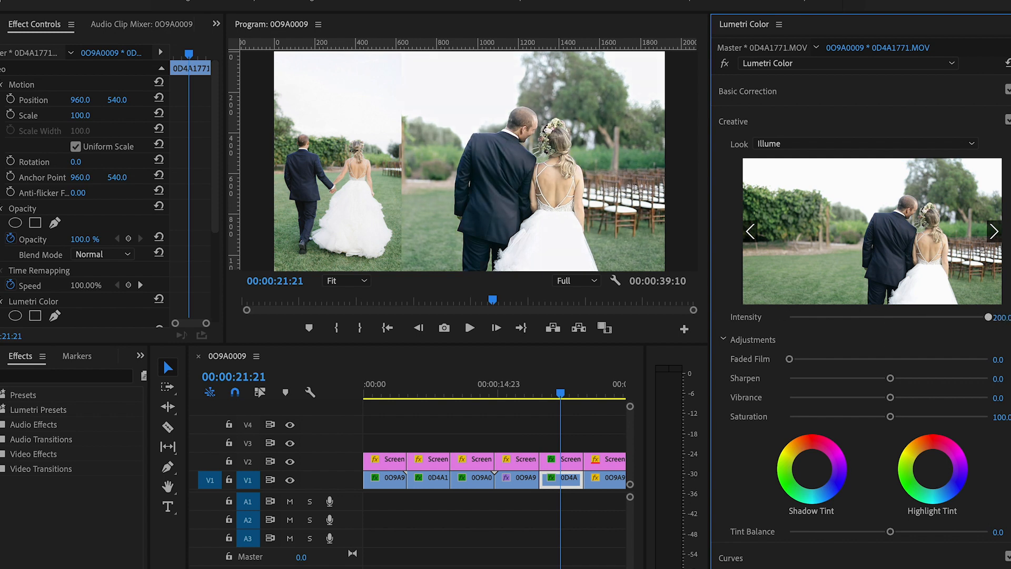
# Correct the white balance of the clip of the couple from behind to temperature 5.2 and tint -3.0.
pyautogui.click(884, 92)
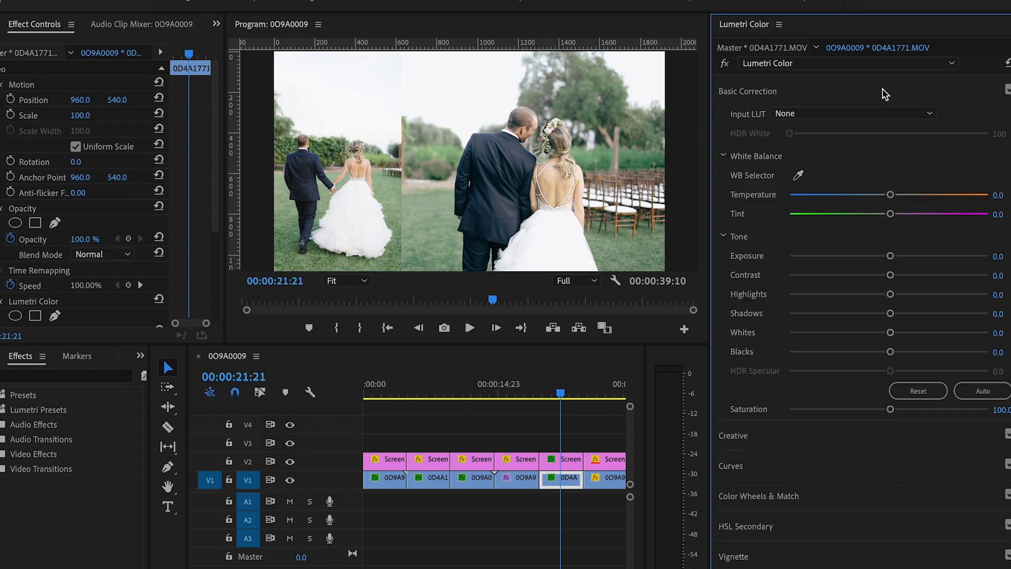
pyautogui.moveTo(891, 196); pyautogui.dragTo(895, 198)
pyautogui.moveTo(887, 213); pyautogui.dragTo(885, 214)
# Set the same clip's exposure to 0.1, contrast 27.4, highlights about -14.1, shadows 28.1 and saturation 115.
pyautogui.moveTo(889, 257); pyautogui.dragTo(891, 256)
pyautogui.moveTo(891, 275); pyautogui.dragTo(917, 281)
pyautogui.moveTo(858, 295); pyautogui.dragTo(915, 318)
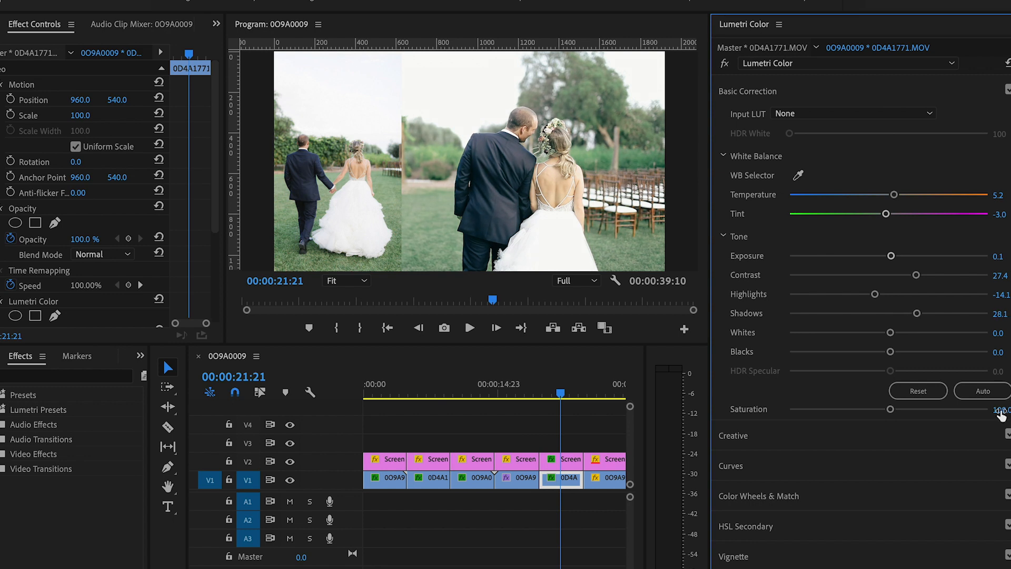
pyautogui.click(1000, 410)
pyautogui.write('115')
pyautogui.press('Return')
# Key the bride's skin tone in HSL Secondary, widening the hue, saturation and lightness ranges while checking the Color/Gray mask.
pyautogui.click(831, 533)
pyautogui.click(799, 258)
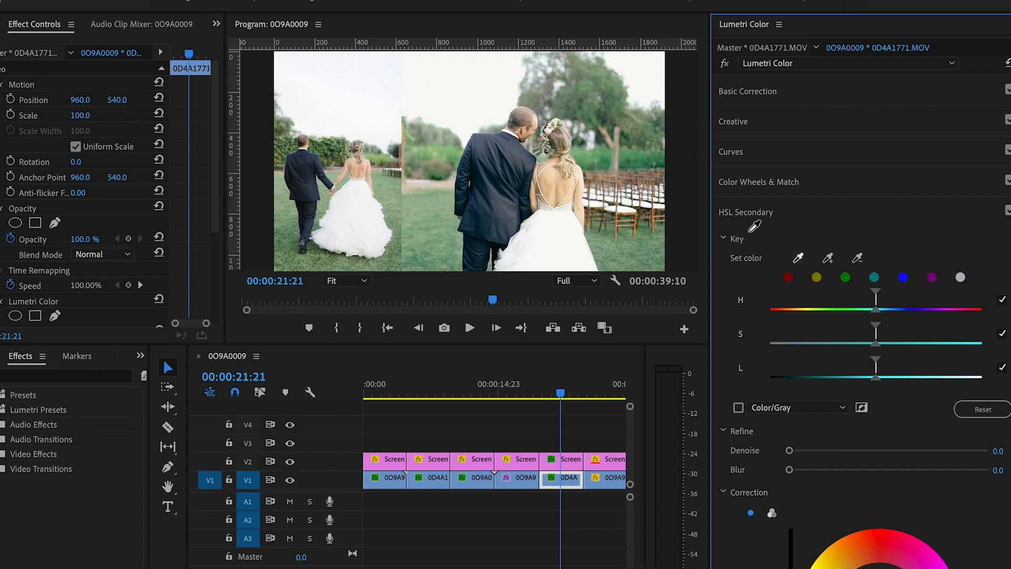
pyautogui.click(547, 177)
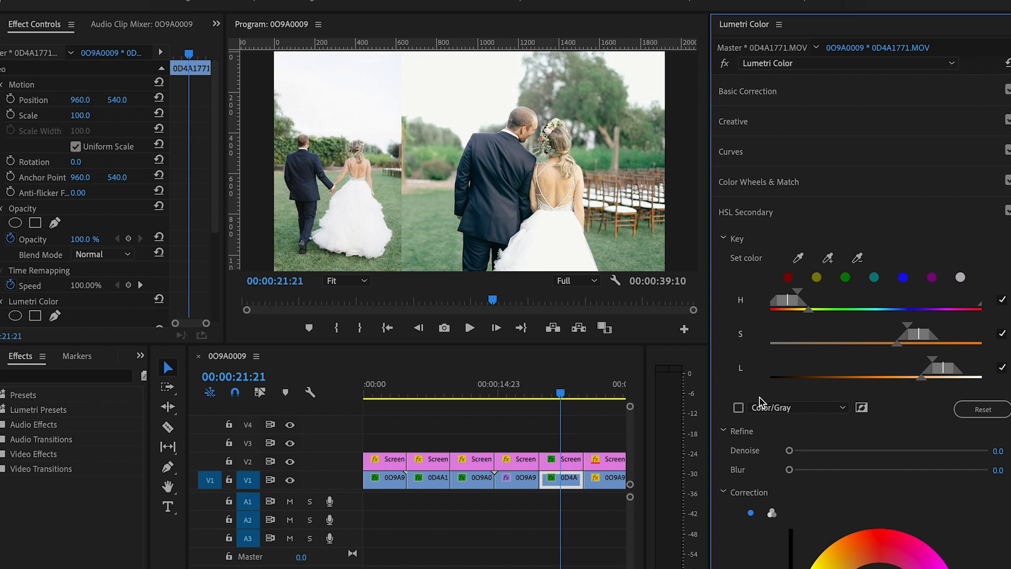
pyautogui.click(738, 408)
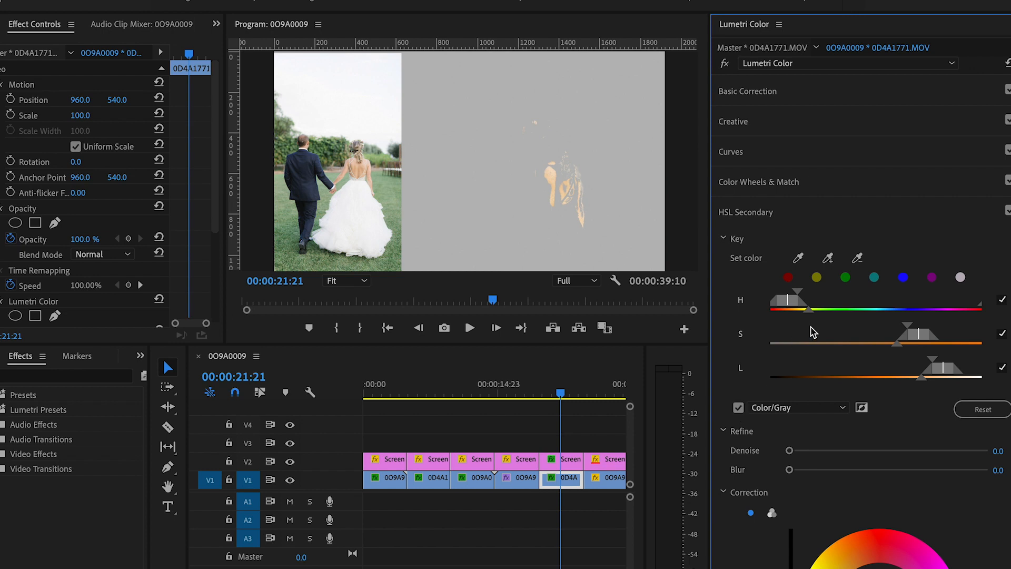
pyautogui.moveTo(806, 298); pyautogui.dragTo(834, 298)
pyautogui.moveTo(898, 345); pyautogui.dragTo(782, 350)
pyautogui.moveTo(929, 358)
pyautogui.mouseDown()
pyautogui.moveTo(892, 362)
pyautogui.moveTo(936, 363)
pyautogui.moveTo(919, 371)
pyautogui.mouseUp()
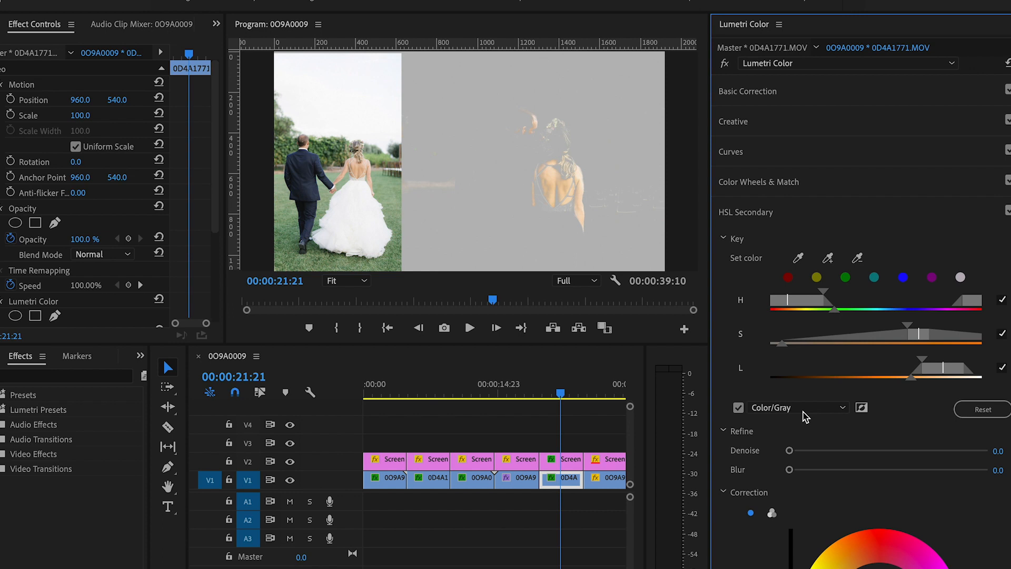
pyautogui.click(738, 407)
# Shift the tint of the keyed skin tones slightly toward magenta in the HSL Secondary correction.
pyautogui.scroll(-5, 729, 410)
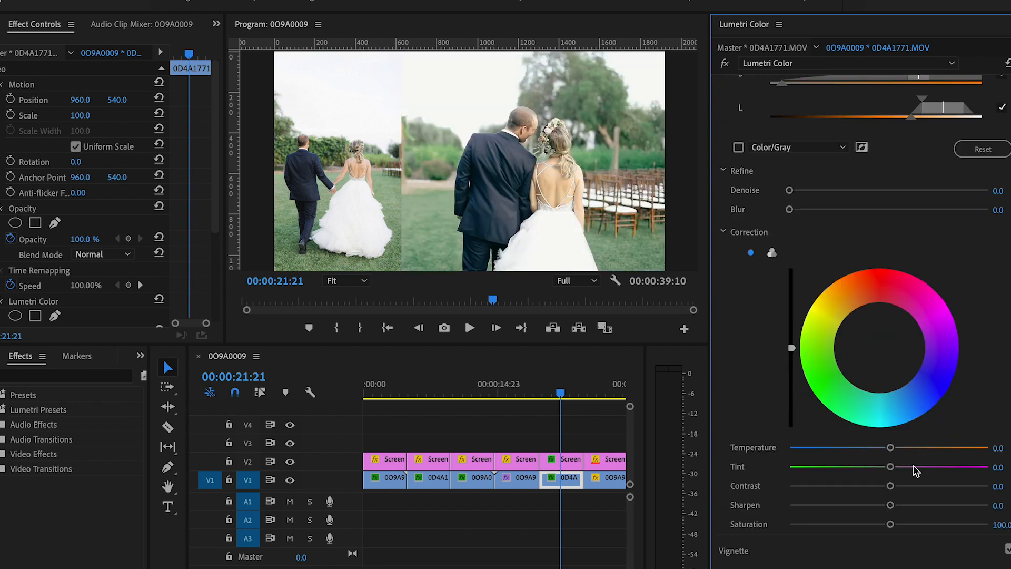
pyautogui.moveTo(890, 467); pyautogui.dragTo(899, 472)
pyautogui.moveTo(898, 473); pyautogui.dragTo(899, 472)
pyautogui.scroll(5, 735, 363)
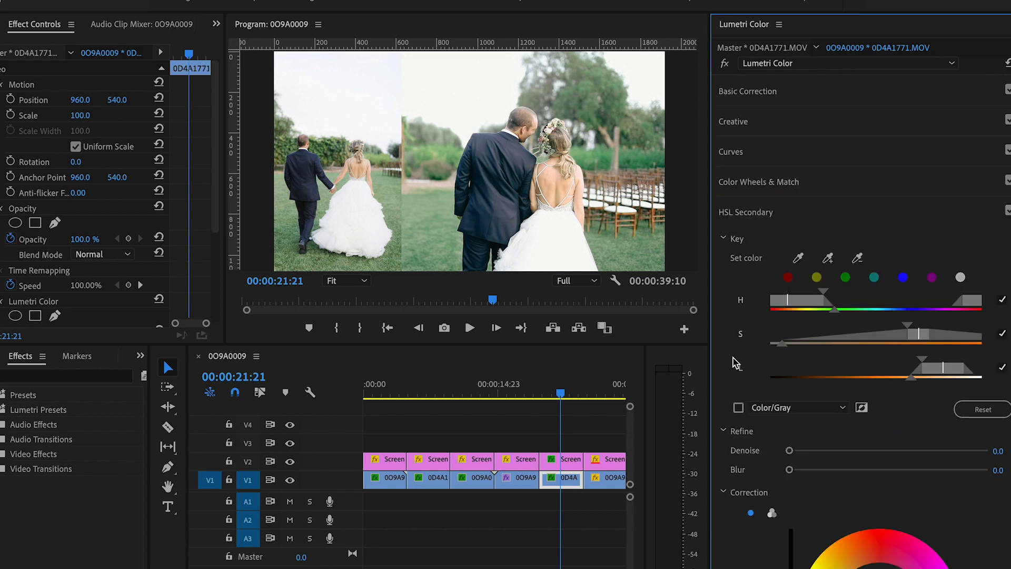
# Compare the skin tones with and without the HSL Secondary correction.
pyautogui.click(1007, 211)
pyautogui.click(1008, 211)
pyautogui.click(1008, 211)
pyautogui.click(1008, 212)
pyautogui.click(1007, 211)
pyautogui.click(1007, 211)
# Compare the clip of the couple from behind with and without its whole Lumetri Color effect.
pyautogui.click(2, 304)
pyautogui.click(2, 304)
pyautogui.click(2, 303)
pyautogui.click(2, 304)
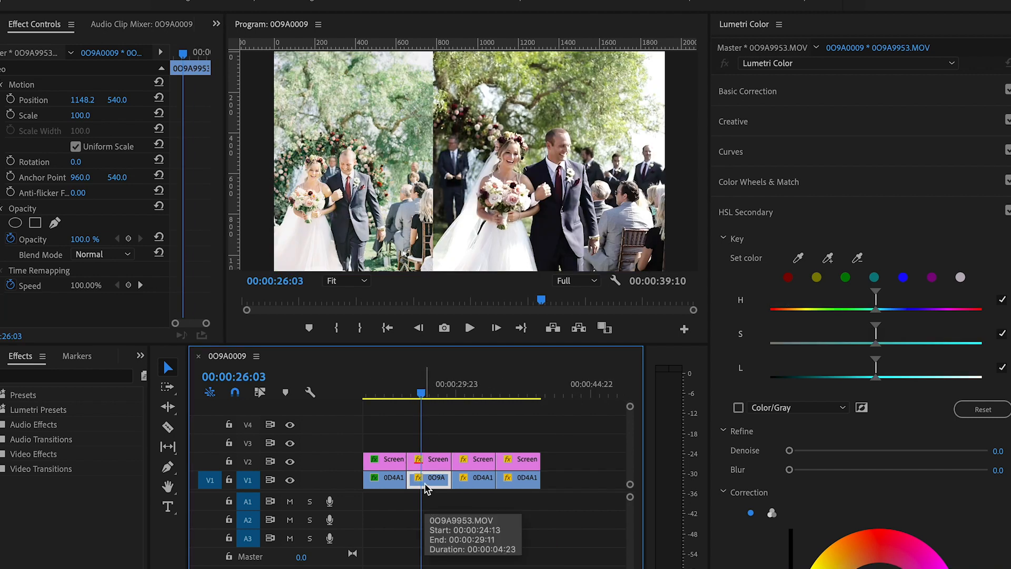
# Apply the Illume creative look to the sixth V1 clip, the couple walking past the guests, with intensity 200.
pyautogui.click(810, 126)
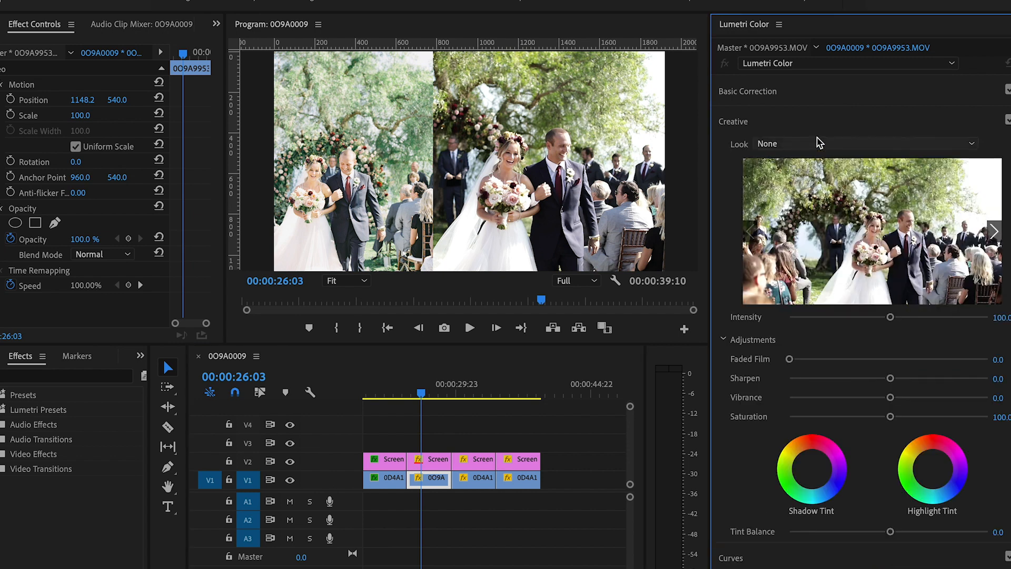
pyautogui.click(817, 145)
pyautogui.click(796, 309)
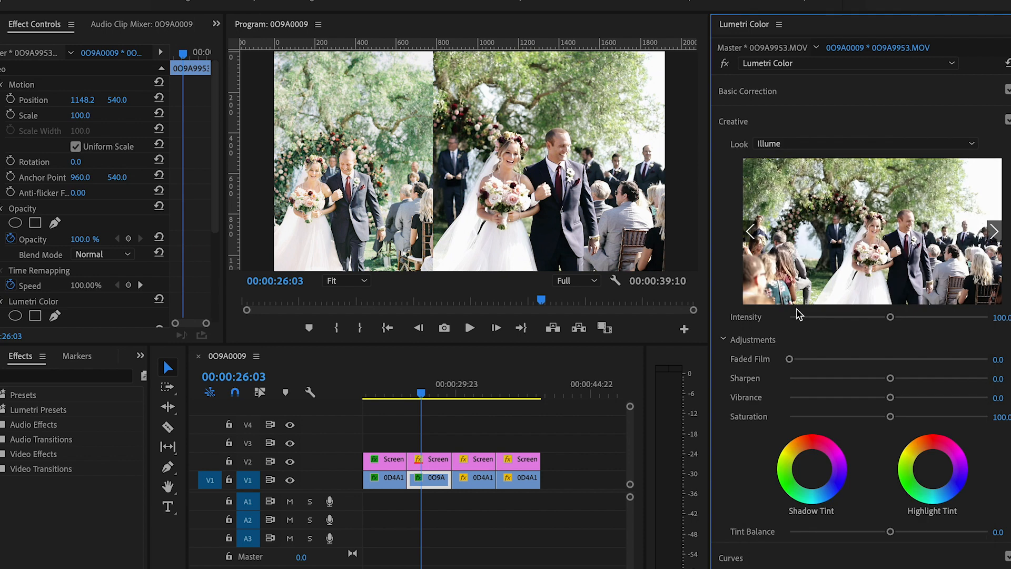
pyautogui.moveTo(891, 318); pyautogui.dragTo(1004, 318)
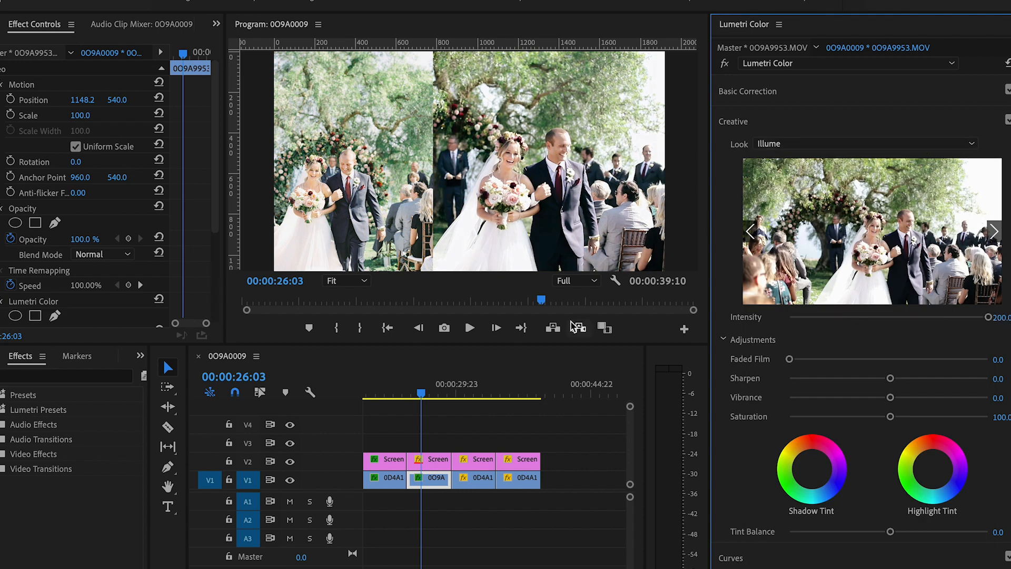
# In Basic Correction, set the walking couple clip's shadows to 44.4 and its contrast to -10.
pyautogui.click(861, 93)
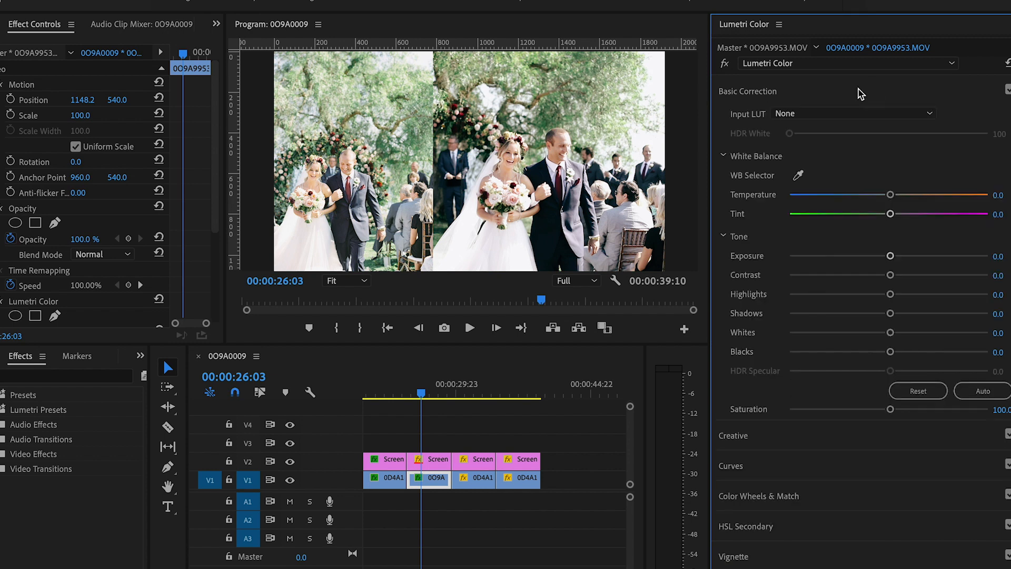
pyautogui.moveTo(891, 313); pyautogui.dragTo(934, 319)
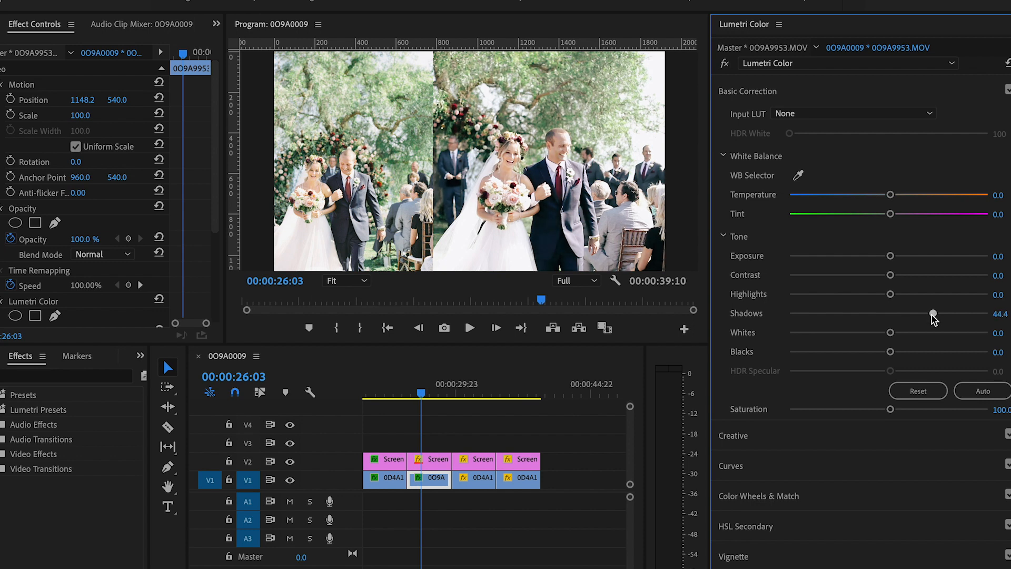
pyautogui.moveTo(889, 275); pyautogui.dragTo(878, 278)
pyautogui.click(1000, 275)
pyautogui.write('-10')
pyautogui.press('Return')
# Set the walking couple clip's saturation to 120 and its tint to -5.
pyautogui.click(1001, 409)
pyautogui.write('120')
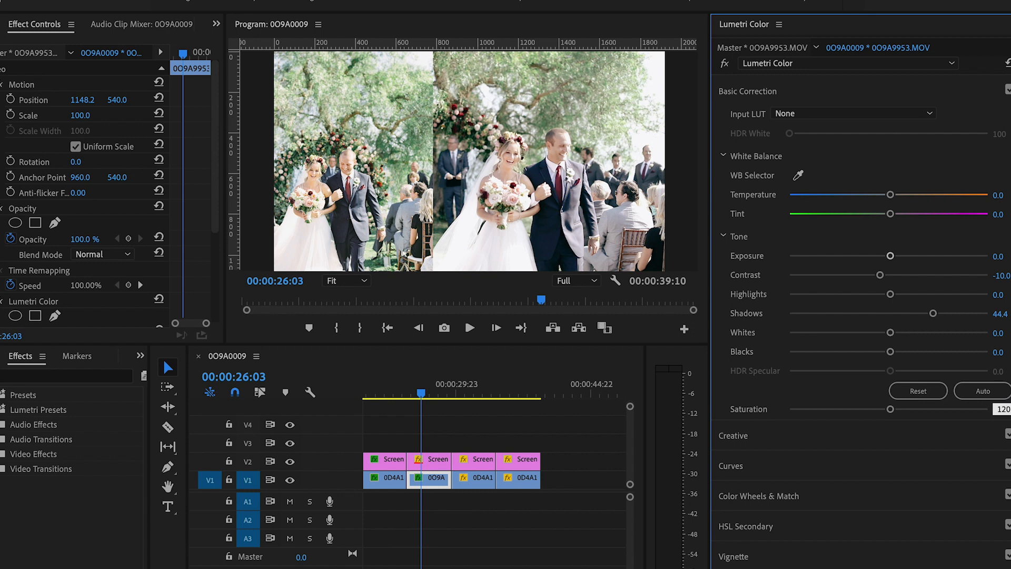
pyautogui.press('Return')
pyautogui.click(998, 215)
pyautogui.write('-5')
pyautogui.press('Return')
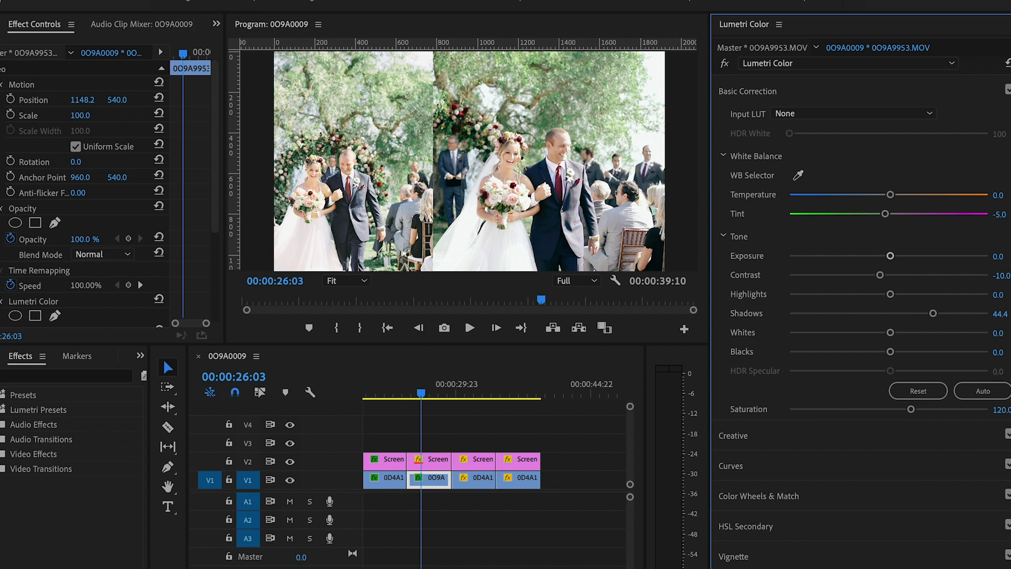
# Compare a slightly later frame of the walking couple clip with and without its Lumetri Color effect.
pyautogui.moveTo(421, 395)
pyautogui.mouseDown()
pyautogui.moveTo(437, 394)
pyautogui.moveTo(415, 394)
pyautogui.moveTo(428, 396)
pyautogui.mouseUp()
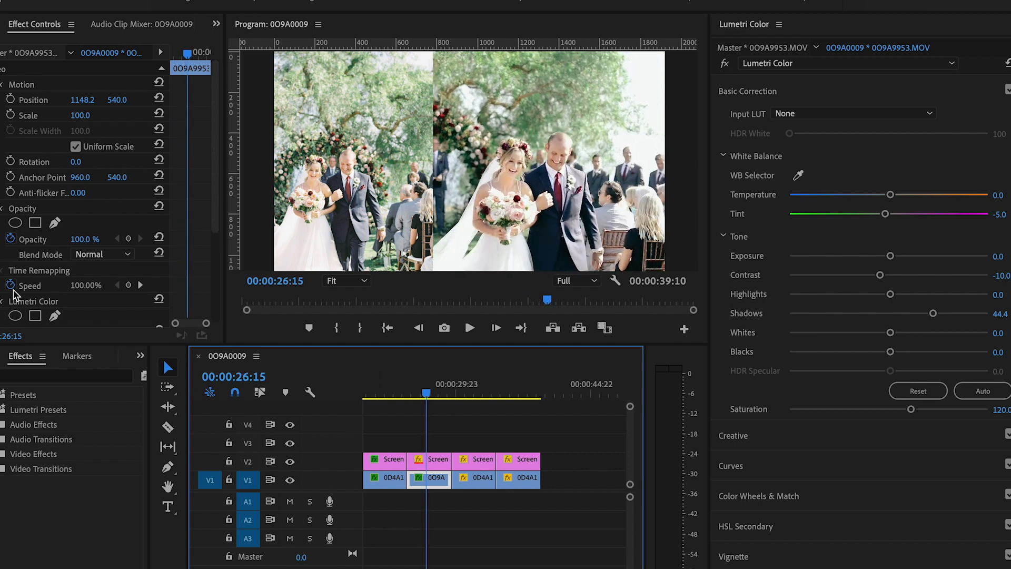
pyautogui.click(2, 306)
pyautogui.click(3, 305)
pyautogui.click(2, 306)
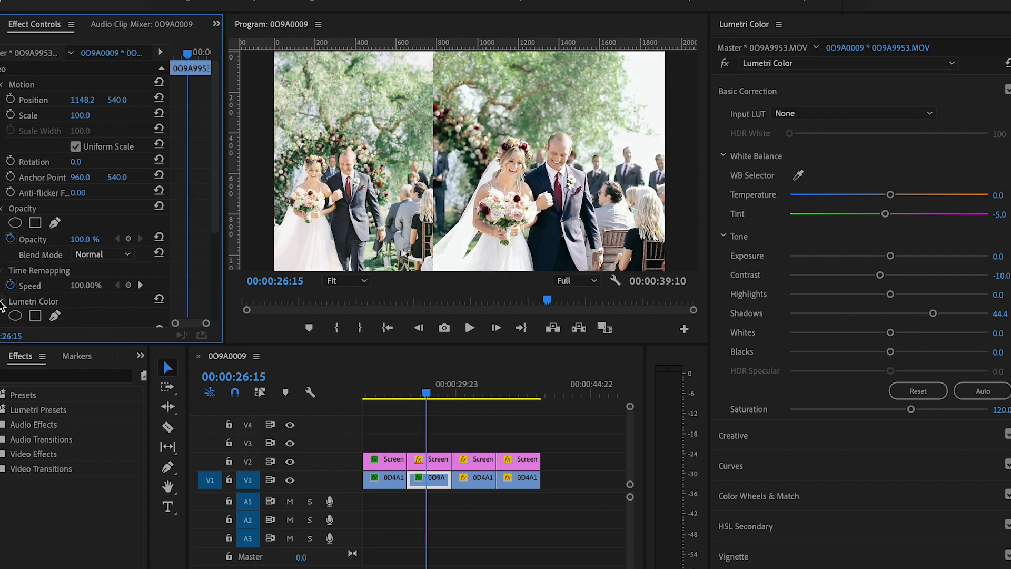
pyautogui.click(3, 306)
pyautogui.click(3, 305)
pyautogui.click(2, 302)
pyautogui.click(2, 301)
# Apply the Illume creative look to the flower arrangement clip with intensity 200.
pyautogui.click(461, 395)
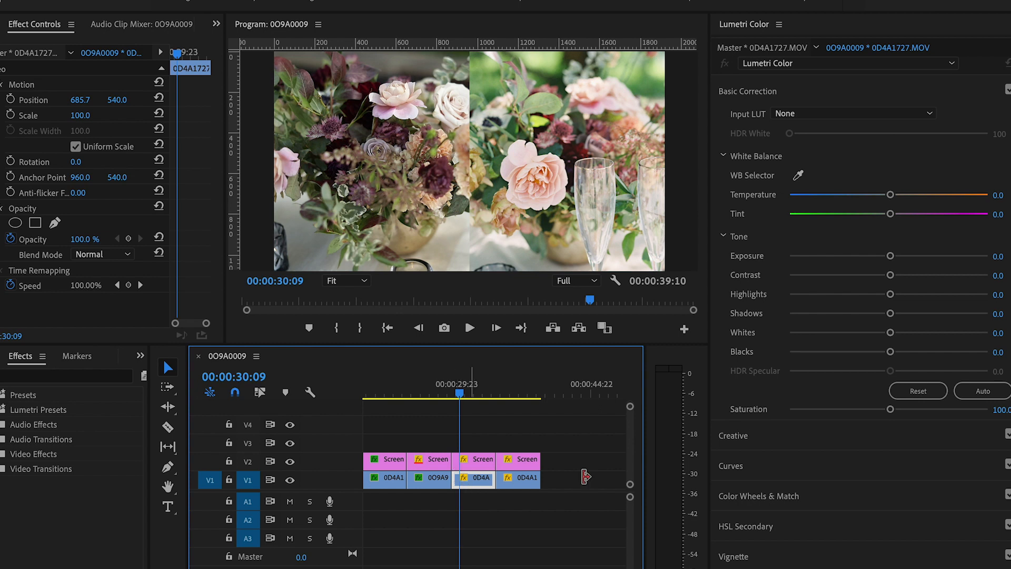
pyautogui.click(836, 435)
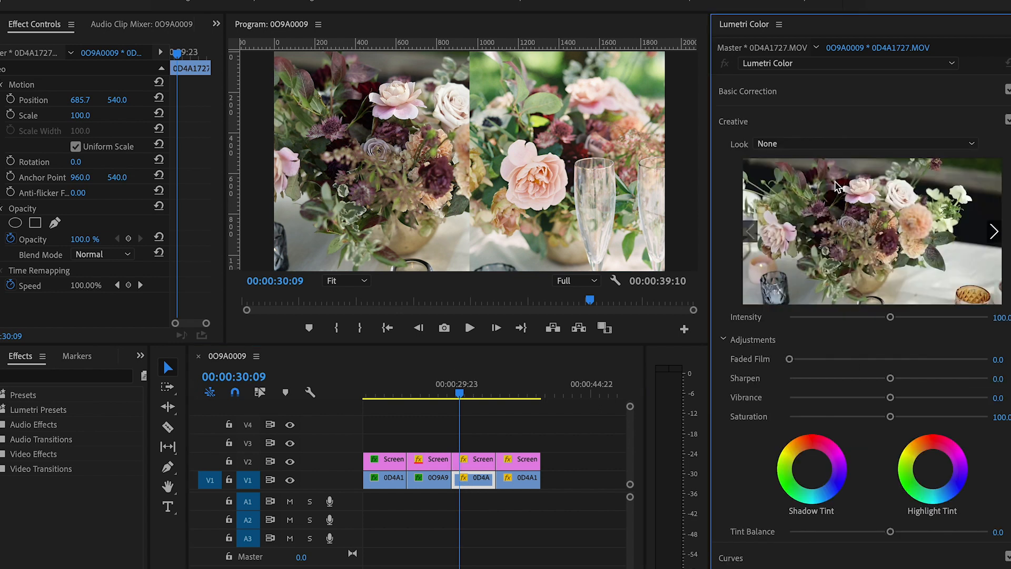
pyautogui.click(813, 149)
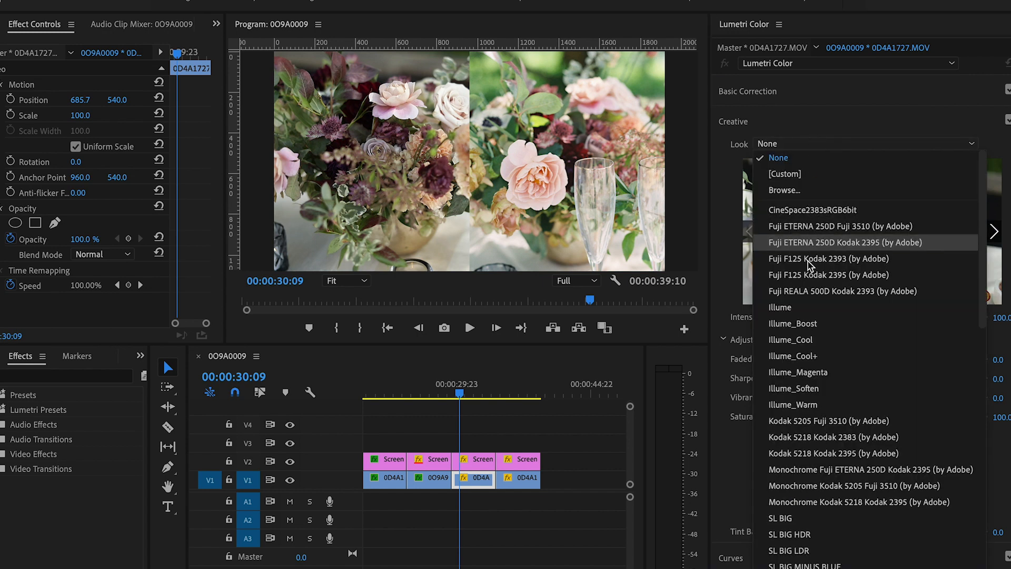
pyautogui.click(811, 310)
pyautogui.moveTo(890, 317); pyautogui.dragTo(988, 317)
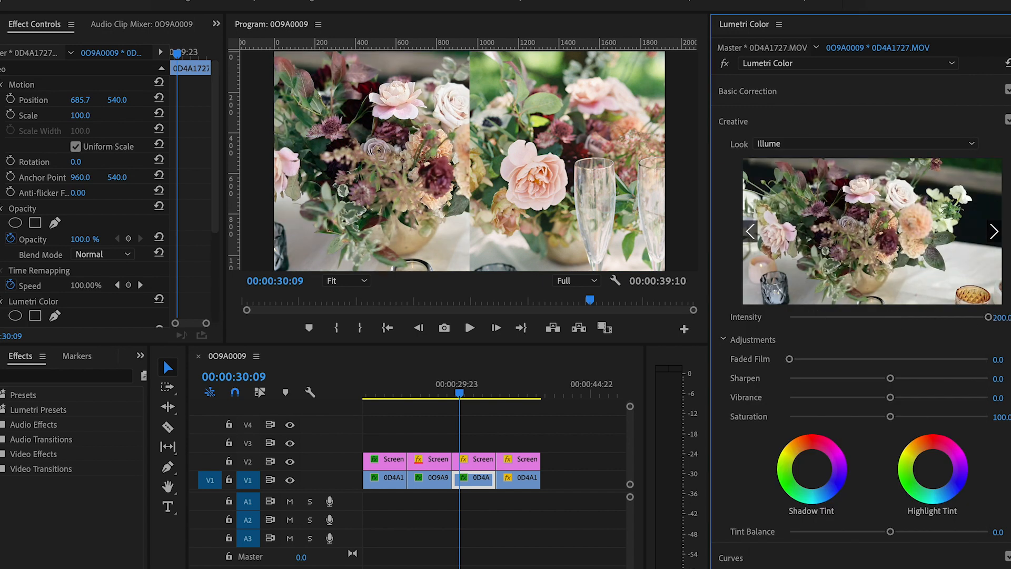
# In Basic Correction, set the flower clip's exposure to 0.3, contrast to about -34 and saturation to 140.
pyautogui.click(889, 101)
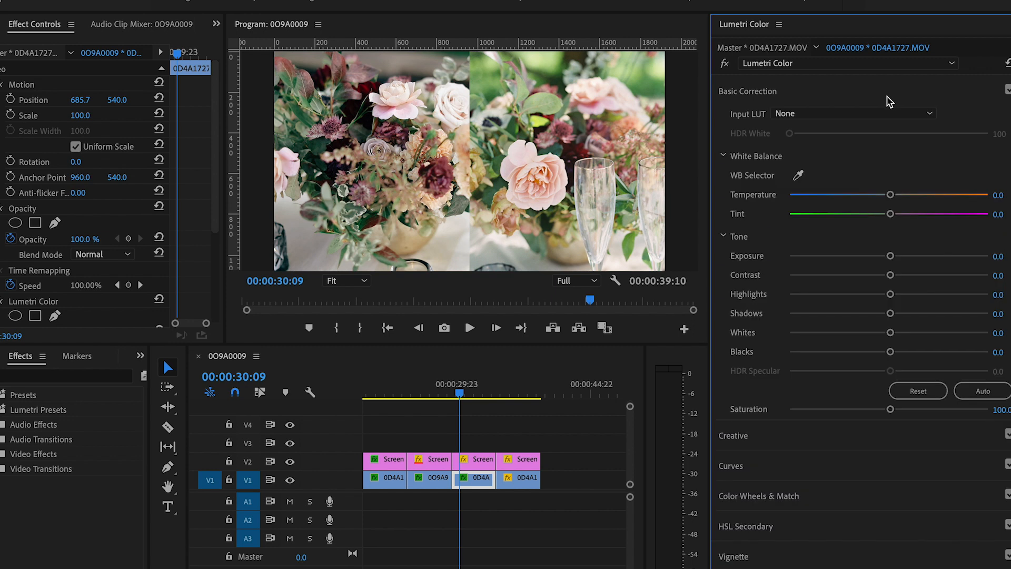
pyautogui.moveTo(868, 274); pyautogui.dragTo(895, 263)
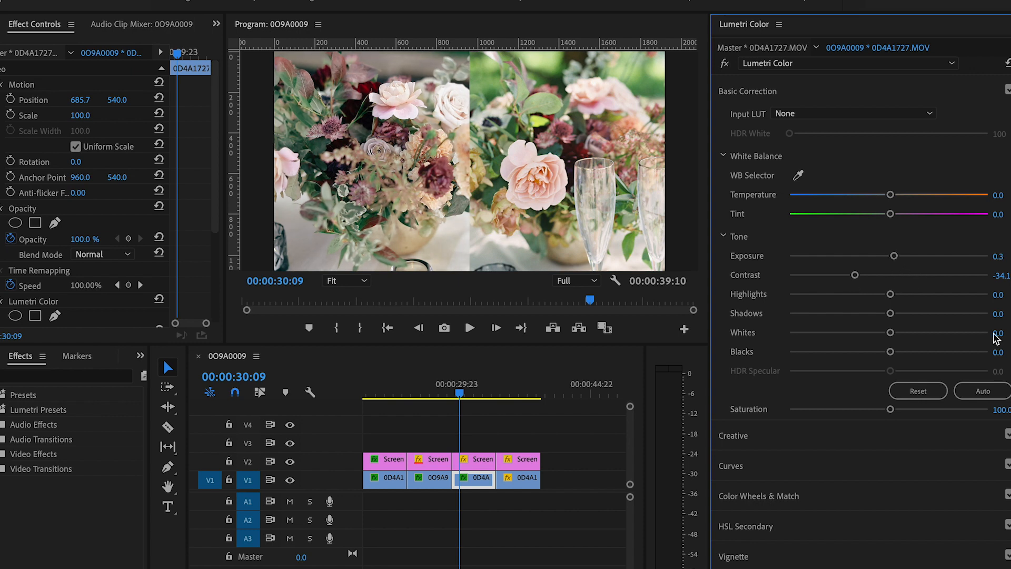
pyautogui.click(1006, 408)
pyautogui.write('140')
pyautogui.press('Return')
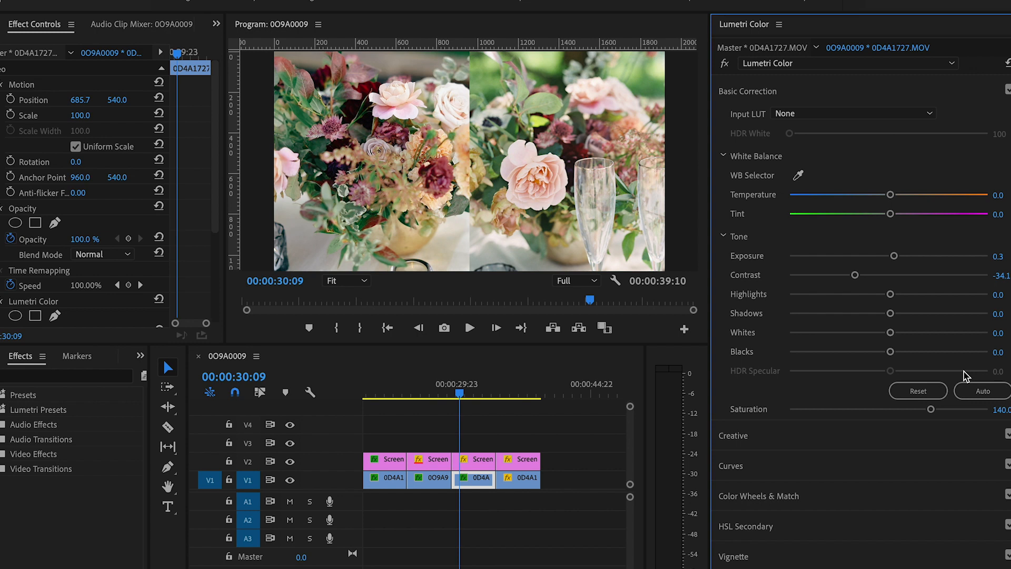
# Set the flower clip's temperature to -2, then raise its highlights to about 44 and shadows to about 16.
pyautogui.click(1004, 194)
pyautogui.write('-2')
pyautogui.press('Return')
pyautogui.moveTo(891, 298); pyautogui.dragTo(905, 313)
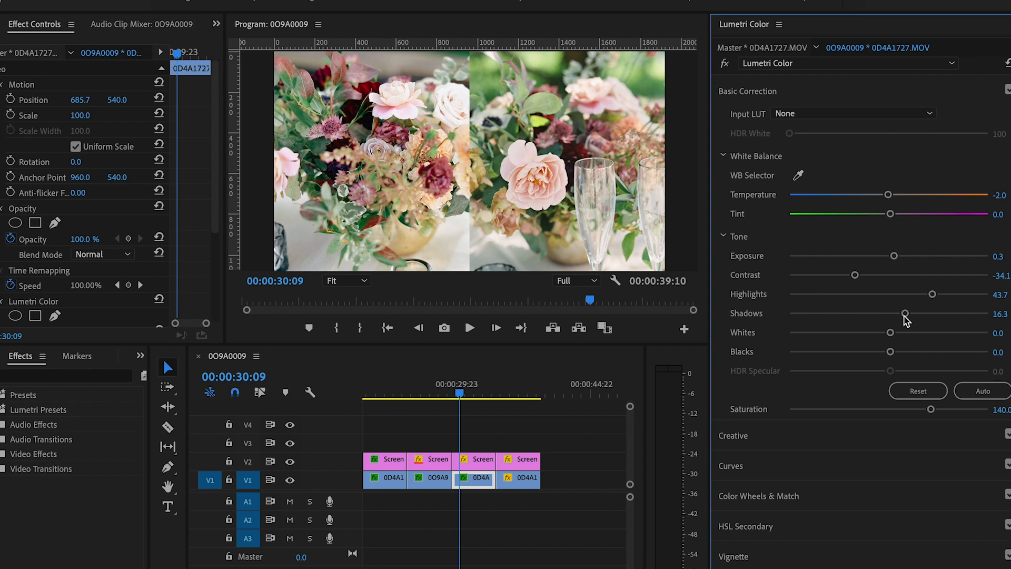
# Compare the flower arrangement clip with and without its Lumetri Color effect.
pyautogui.click(2, 301)
pyautogui.click(2, 302)
pyautogui.click(2, 302)
pyautogui.click(1, 302)
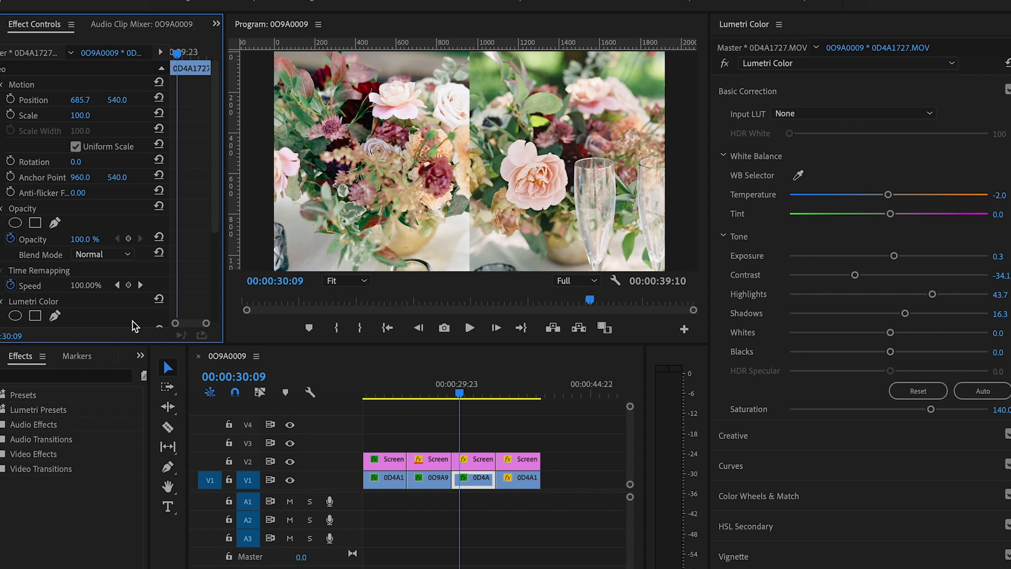
# Load Illume_Soften.cube as the creative look for the last V1 clip, the courtyard tables, and raise its intensity.
pyautogui.click(514, 393)
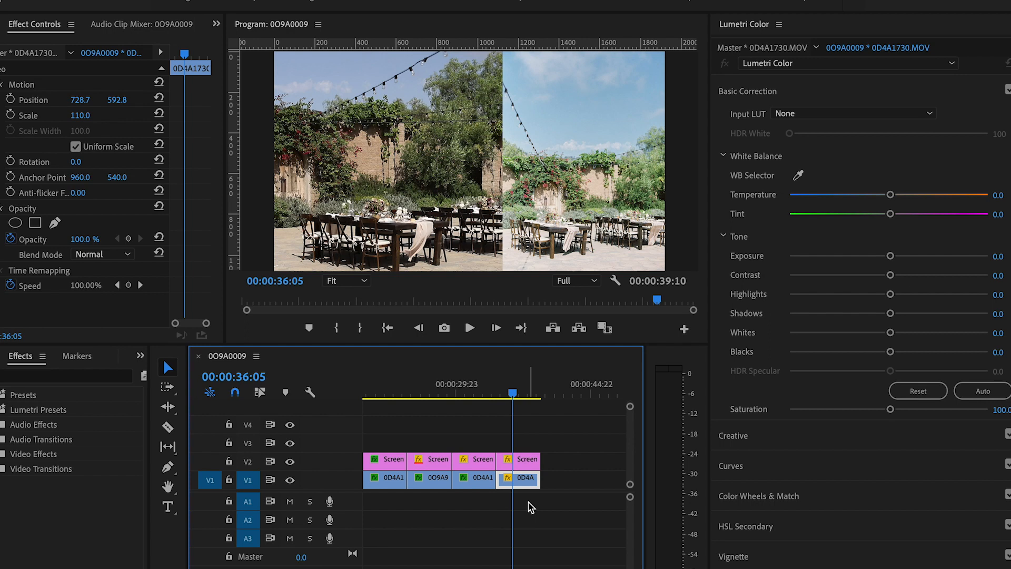
pyautogui.click(871, 444)
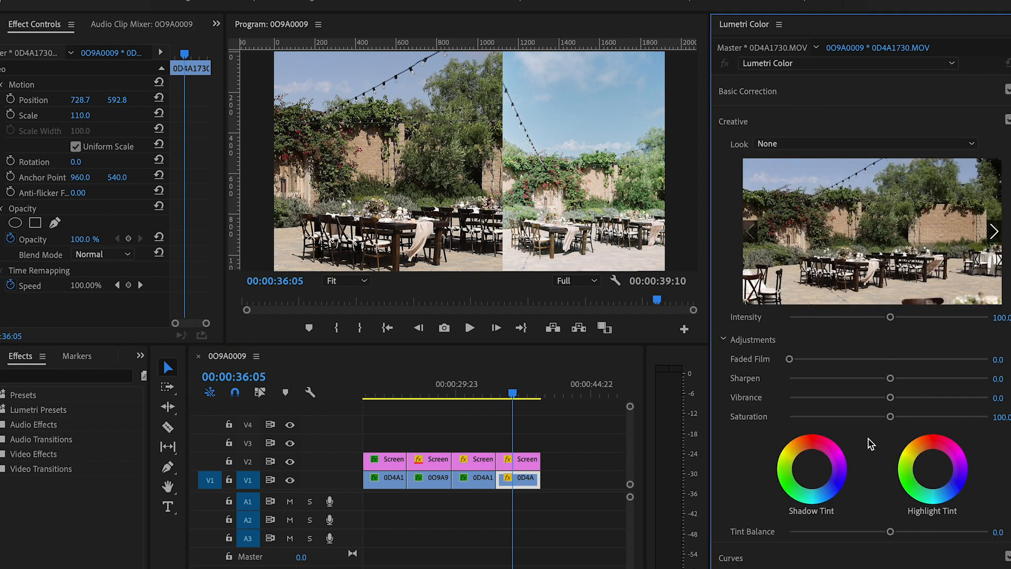
pyautogui.click(840, 146)
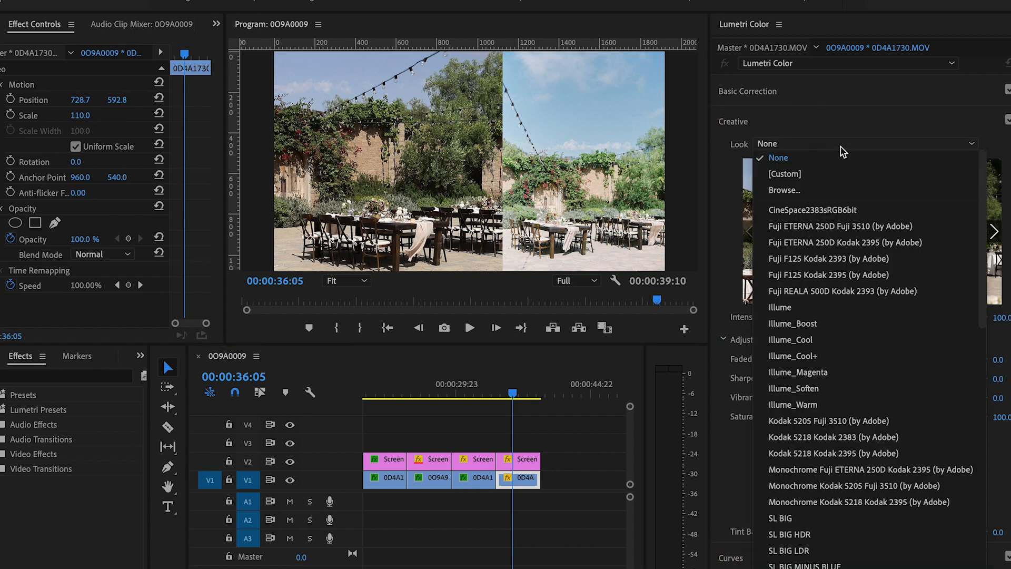
pyautogui.click(831, 188)
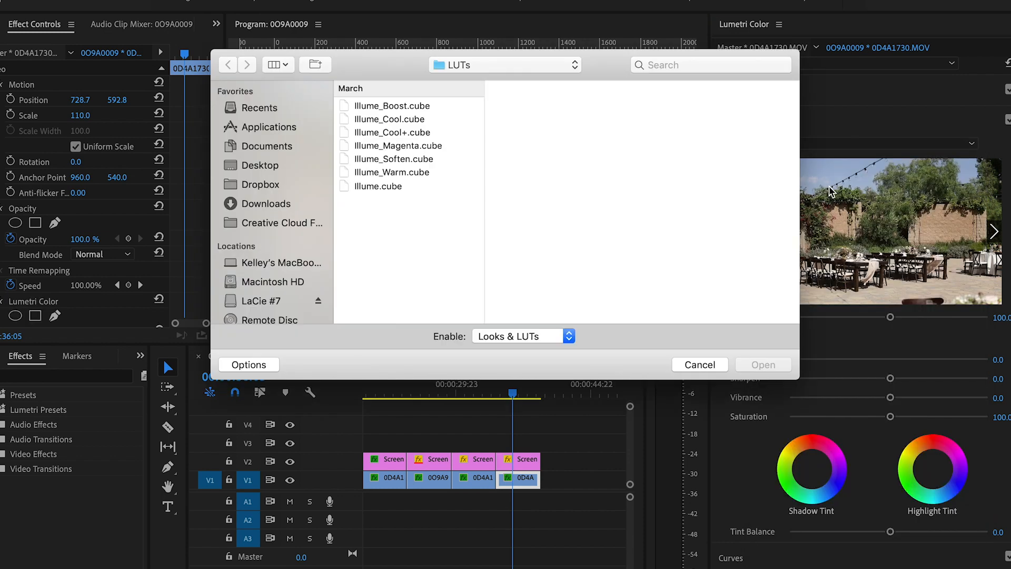
pyautogui.click(395, 160)
pyautogui.click(759, 365)
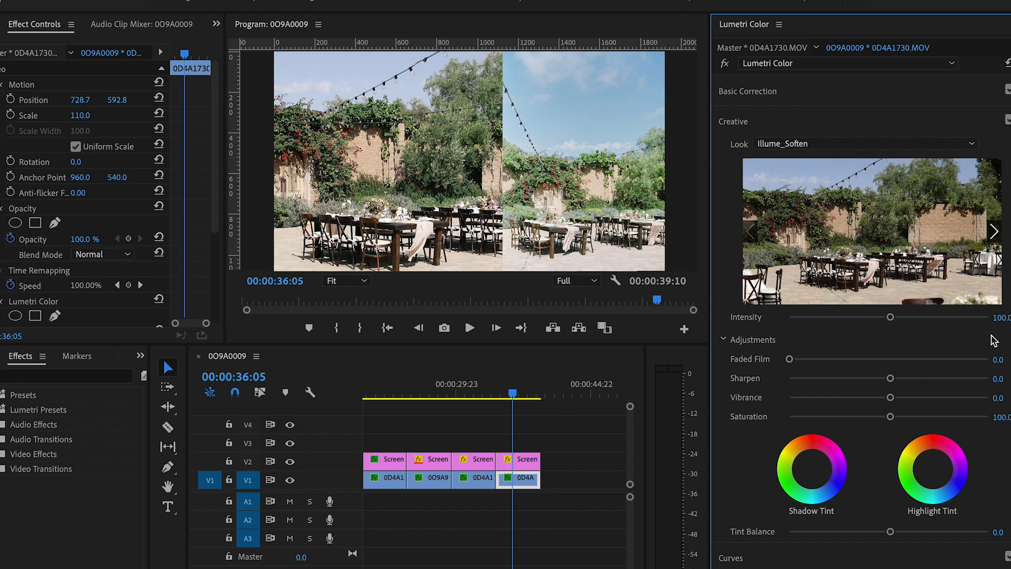
pyautogui.moveTo(890, 317); pyautogui.dragTo(900, 318)
# In Basic Correction, raise the courtyard clip's shadows to about 87 and set its saturation to 160.
pyautogui.click(877, 95)
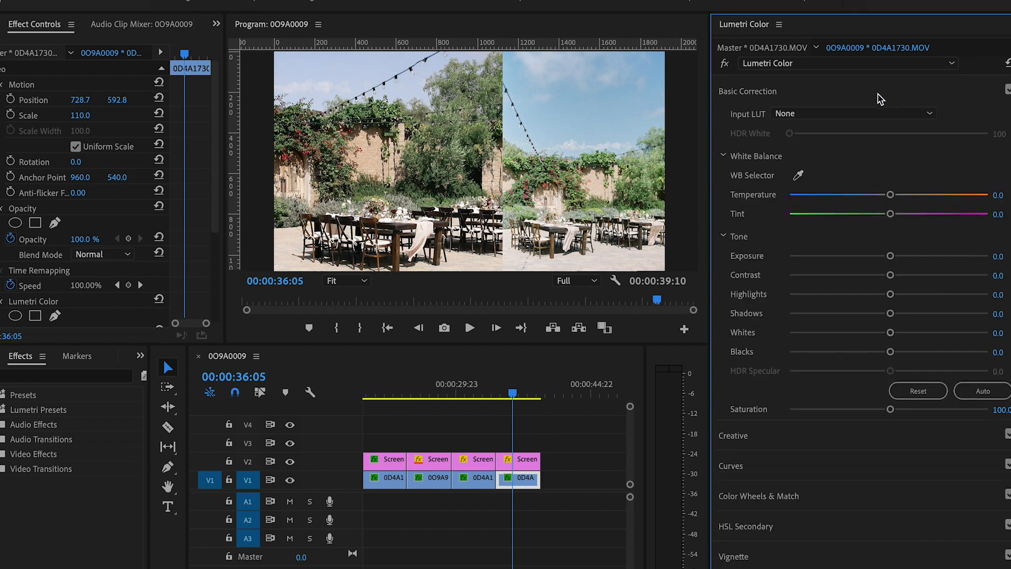
pyautogui.moveTo(892, 318); pyautogui.dragTo(975, 322)
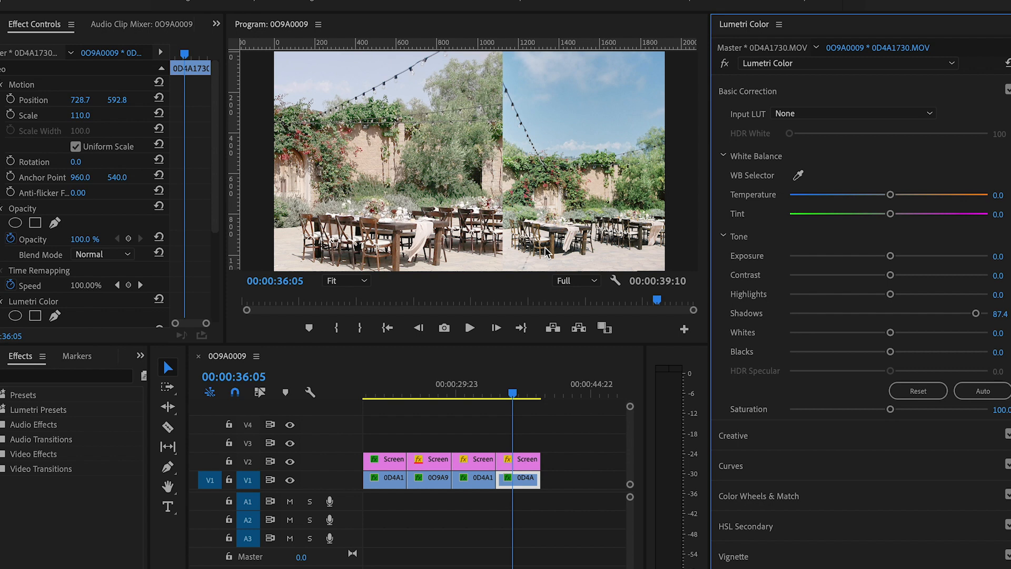
pyautogui.click(1000, 410)
pyautogui.write('160')
pyautogui.press('Return')
# Lower the courtyard clip's highlights to about -21.5 and set its temperature to -20.
pyautogui.click(869, 295)
pyautogui.moveTo(868, 295); pyautogui.dragTo(867, 295)
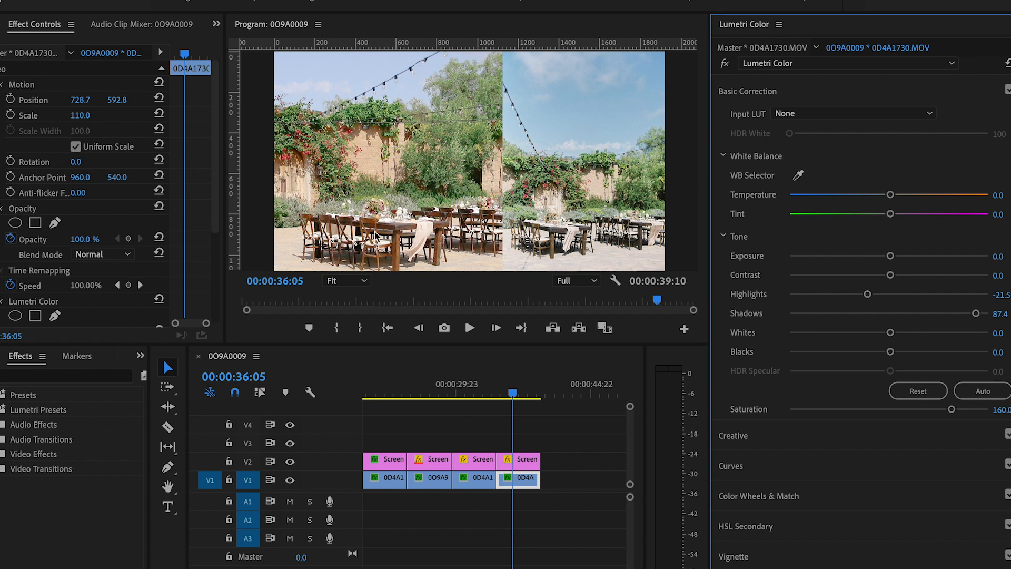
pyautogui.click(998, 194)
pyautogui.write('-20')
pyautogui.press('Return')
# Start an HSL Secondary key by sampling the reddish-brown color around the courtyard tables, and preview its Color/Gray mask.
pyautogui.click(809, 526)
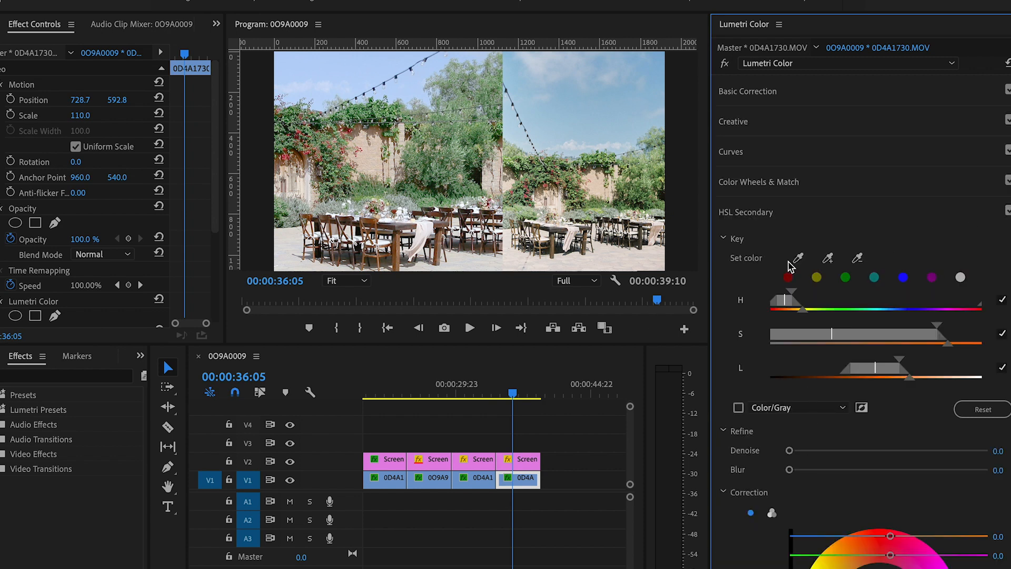
pyautogui.click(801, 255)
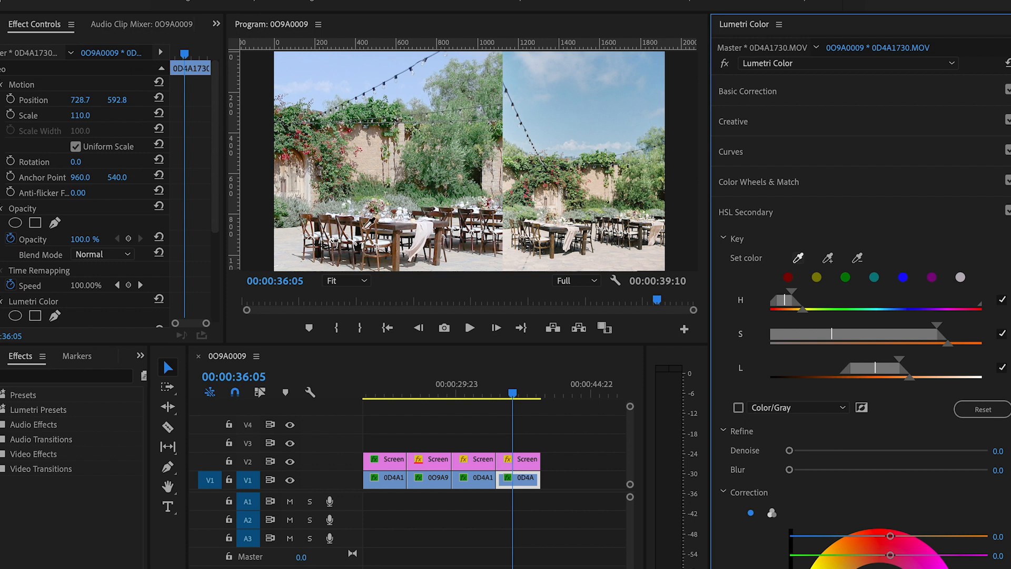
pyautogui.click(373, 216)
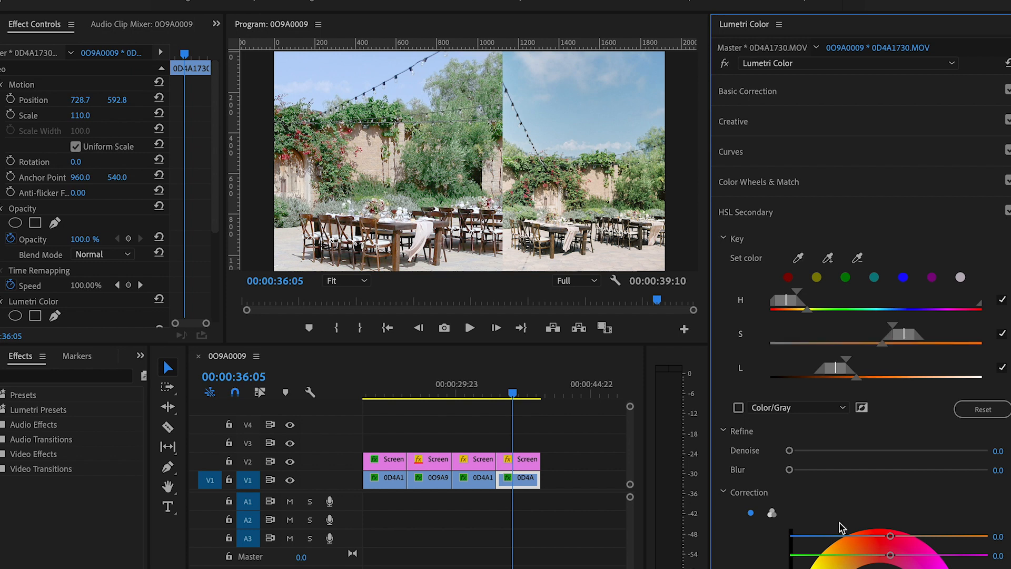
pyautogui.click(739, 407)
pyautogui.click(738, 408)
# Widen the hue and saturation ranges and adjust the lightness range of the reddish-brown key, then hide the mask preview.
pyautogui.moveTo(848, 359); pyautogui.dragTo(820, 345)
pyautogui.moveTo(804, 305); pyautogui.dragTo(825, 312)
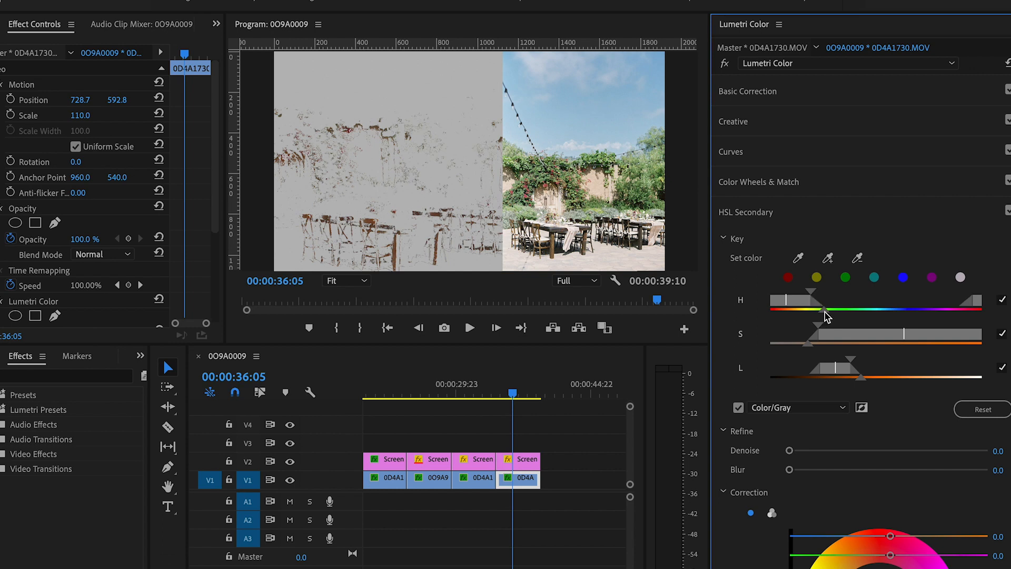
pyautogui.click(738, 407)
# Adjust the temperature and saturation of the keyed reddish-brown tones in the HSL Secondary correction.
pyautogui.scroll(-5, 725, 407)
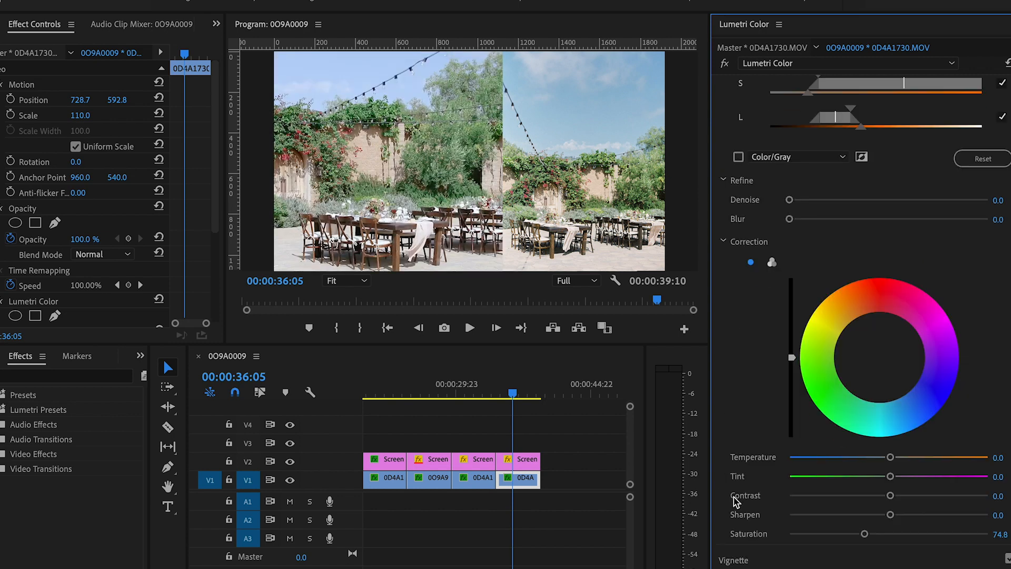
pyautogui.moveTo(868, 460); pyautogui.dragTo(839, 473)
pyautogui.moveTo(884, 534); pyautogui.dragTo(876, 536)
pyautogui.scroll(4, 751, 381)
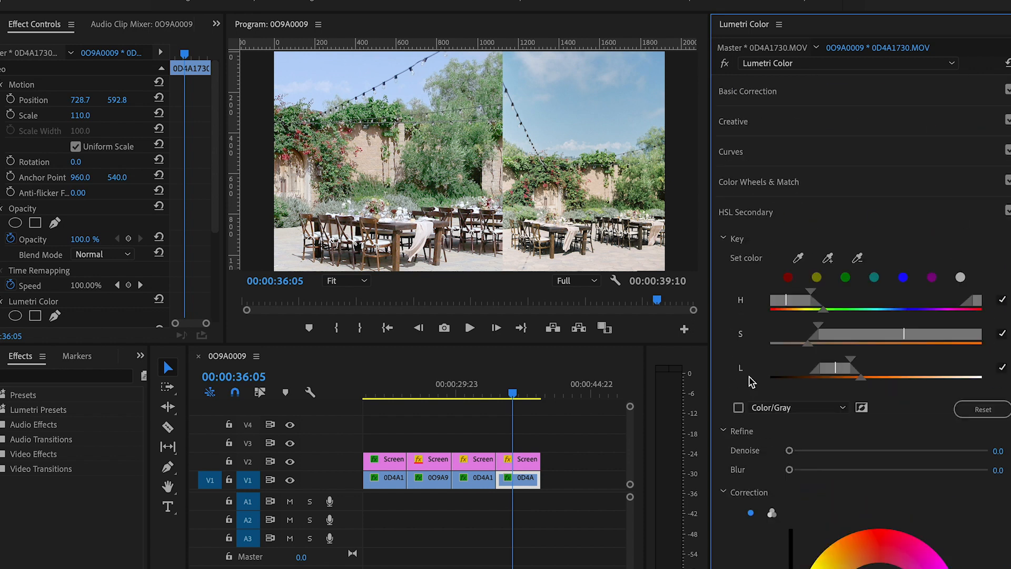
# In Basic Correction, set the courtyard clip's saturation to 170 and raise its contrast to about 22.
pyautogui.click(870, 99)
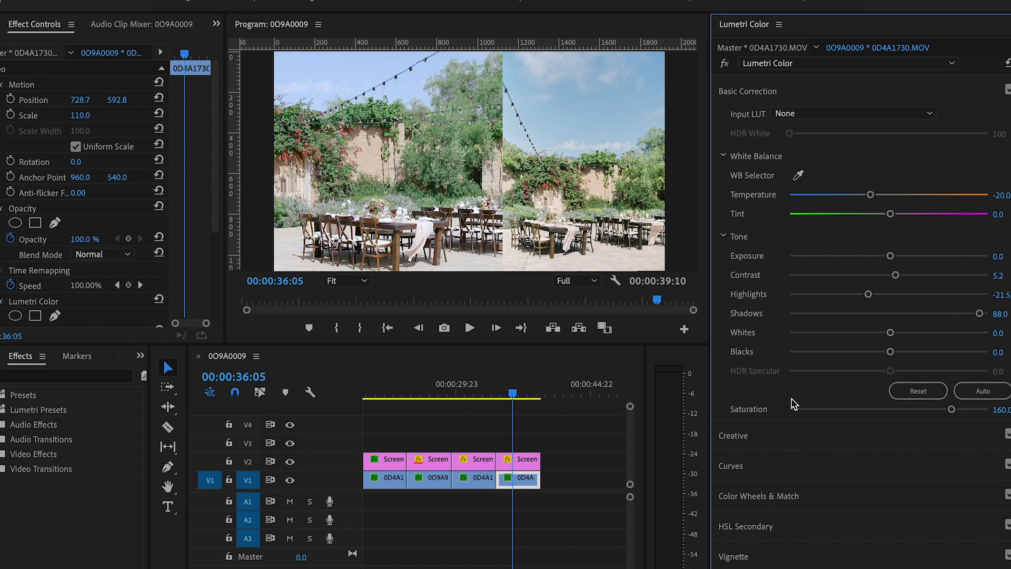
pyautogui.click(1004, 409)
pyautogui.write('170')
pyautogui.press('Return')
pyautogui.click(911, 275)
# Compare the courtyard clip with and without its Lumetri Color effect, then check a frame near its end.
pyautogui.click(2, 302)
pyautogui.click(2, 302)
pyautogui.click(1, 304)
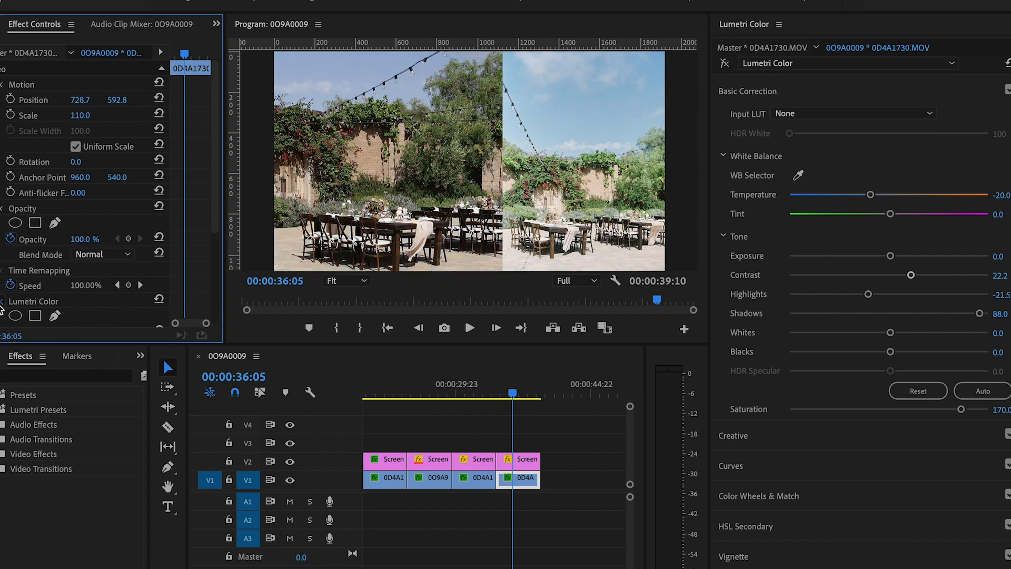
pyautogui.click(1, 304)
pyautogui.moveTo(521, 395); pyautogui.dragTo(537, 401)
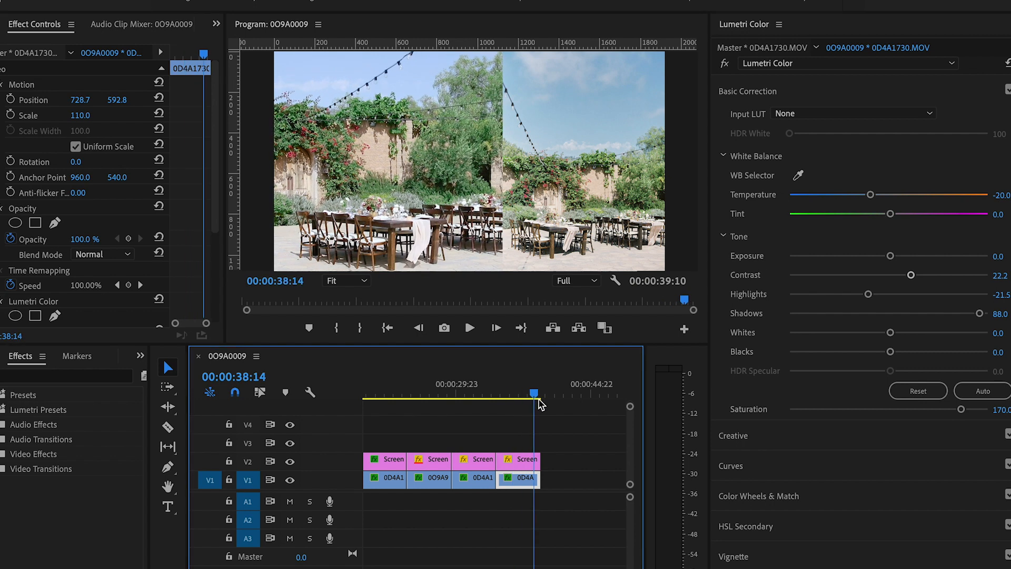
pyautogui.click(559, 434)
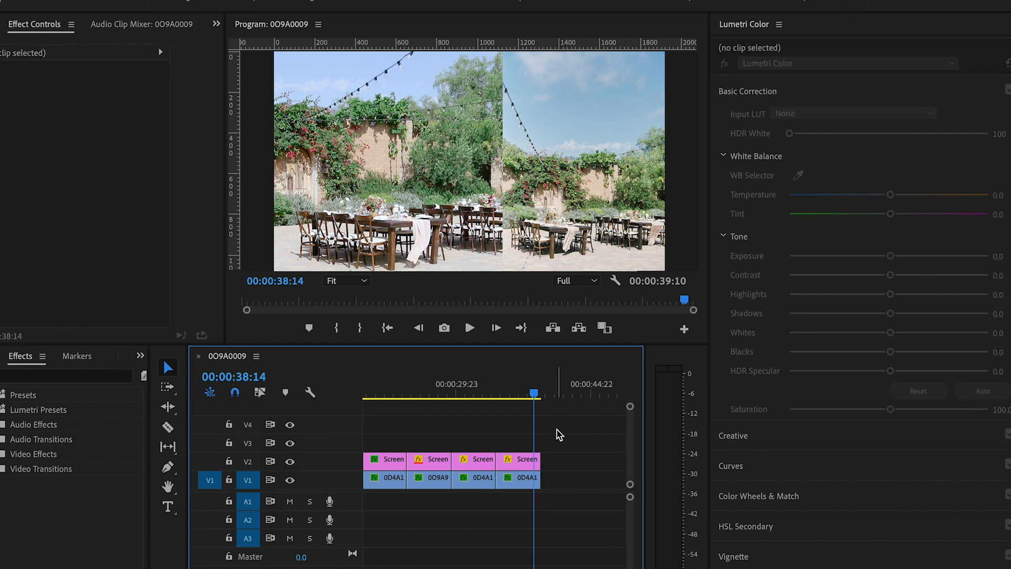